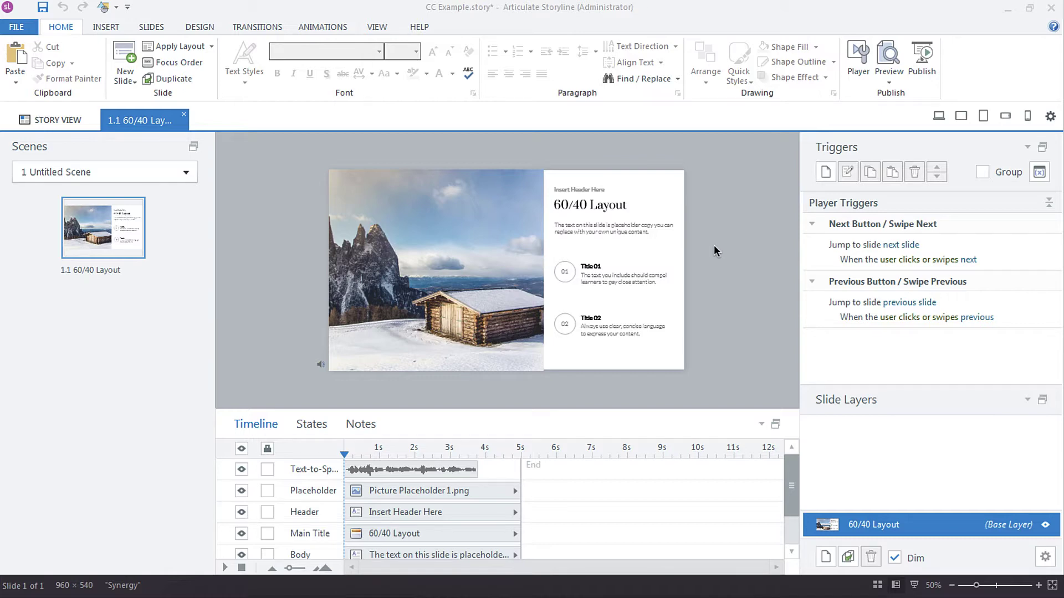
In Player properties, toggle the Captions checkbox off and on, leaving the player's captions control enabled.
click(854, 63)
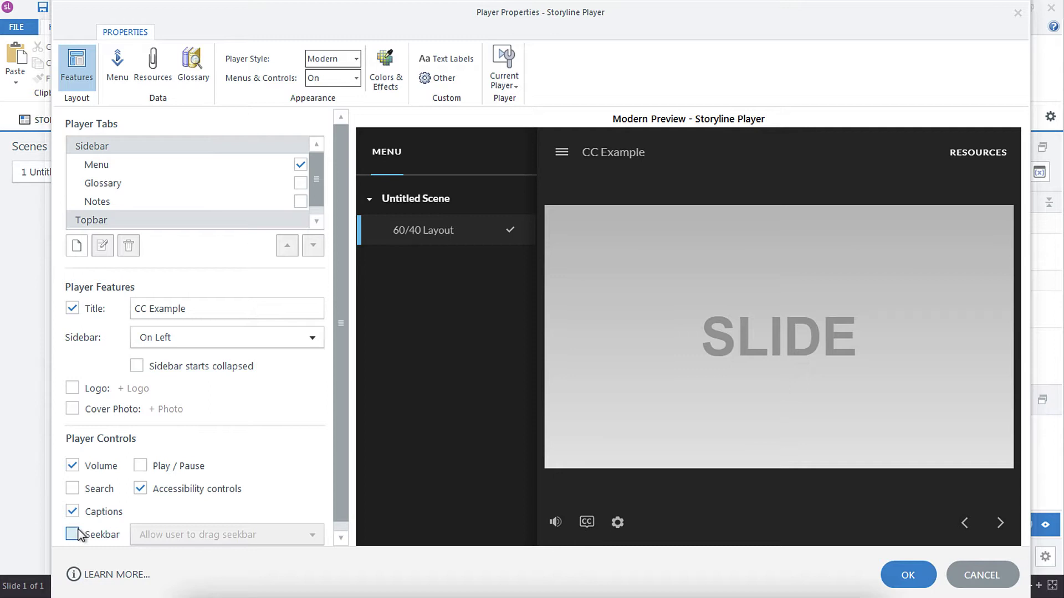
click(73, 511)
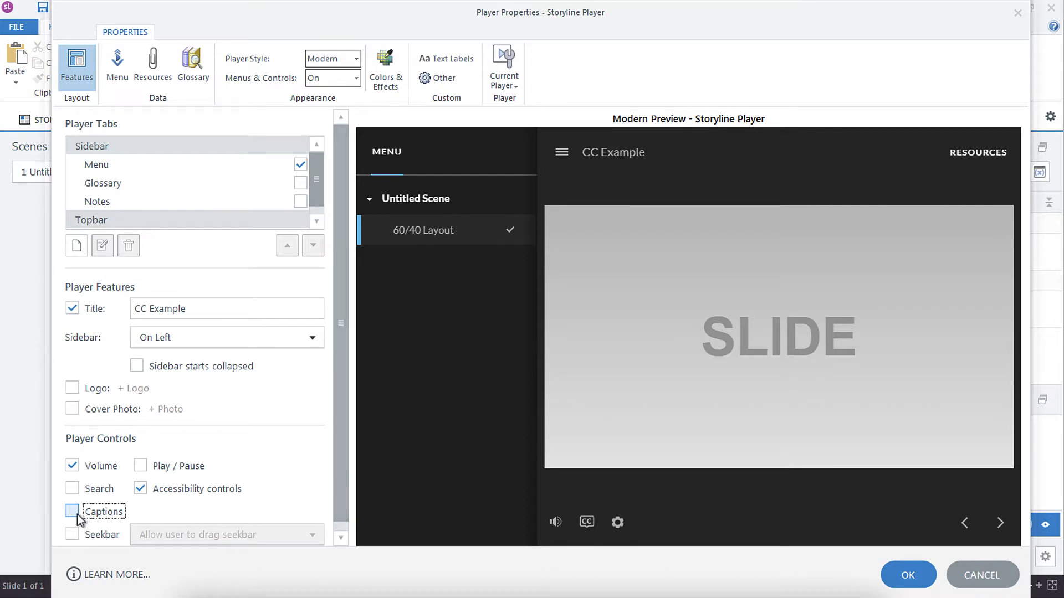
click(73, 511)
click(73, 511)
click(73, 512)
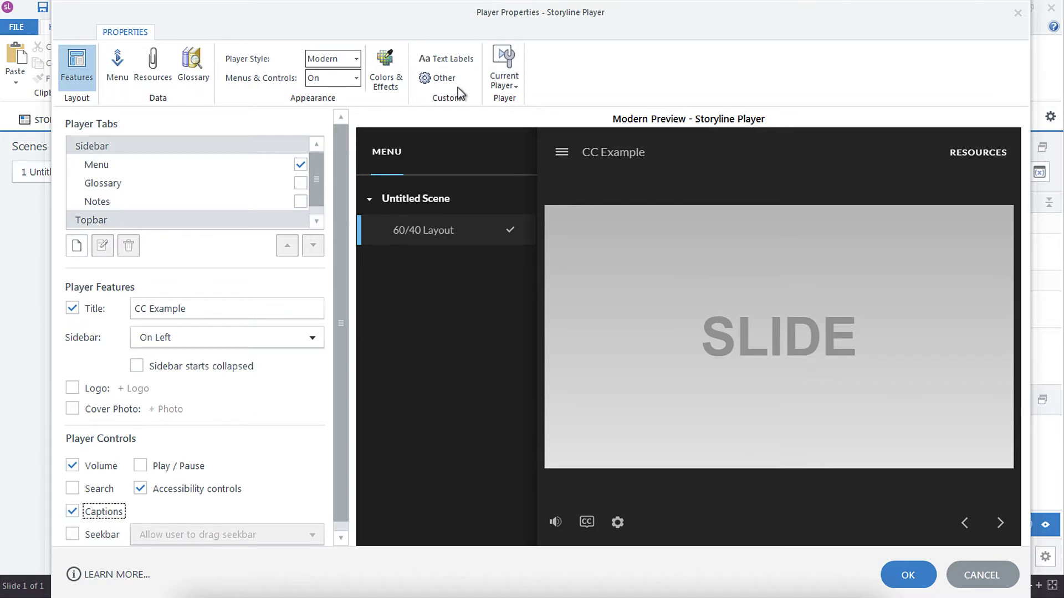
Show the Colors & Effects player settings and keep Lato as the captions font.
click(397, 82)
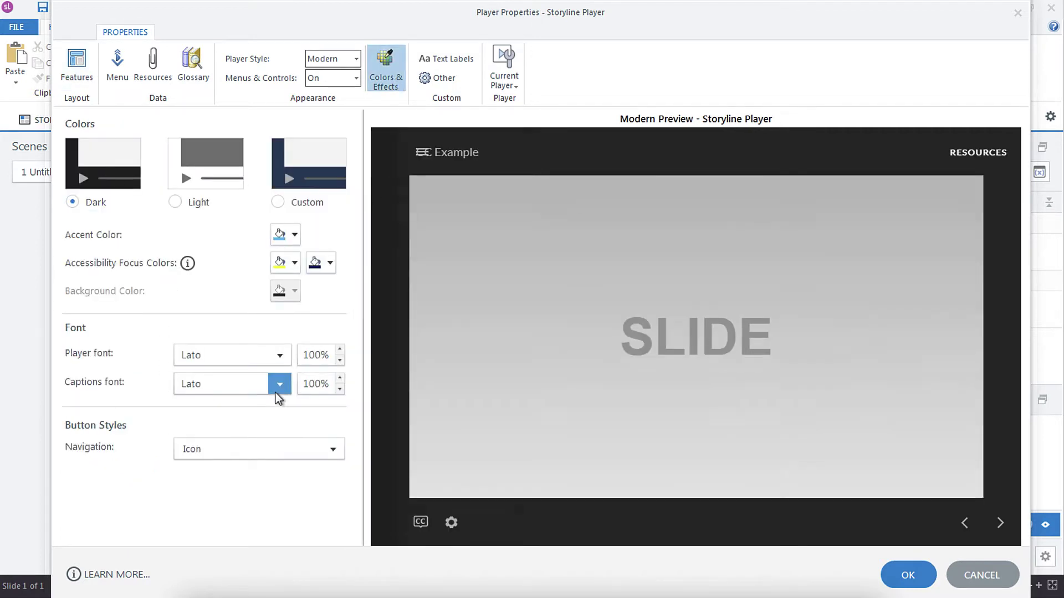
click(280, 384)
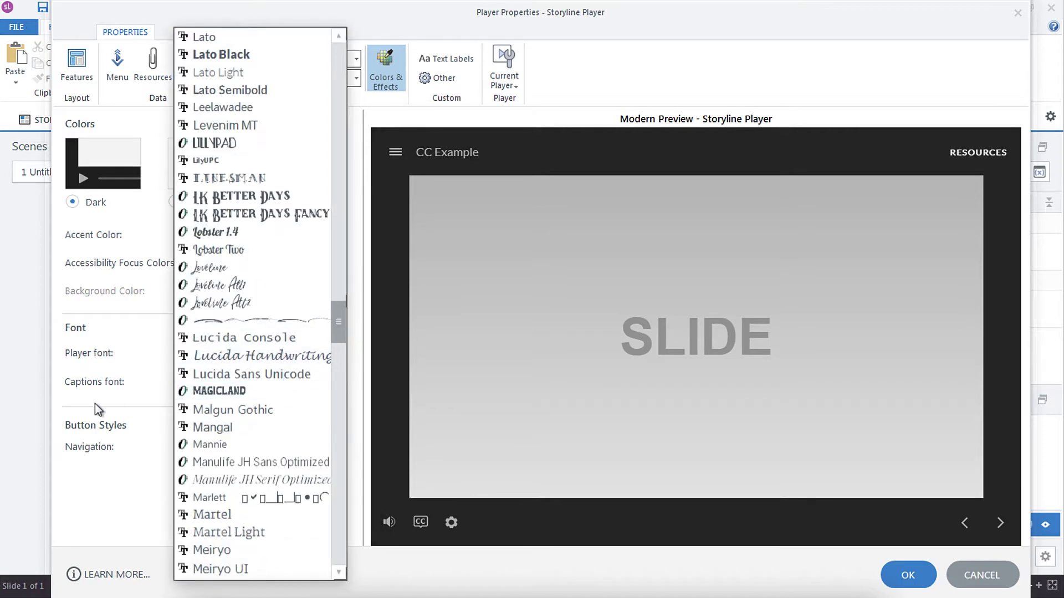
click(141, 391)
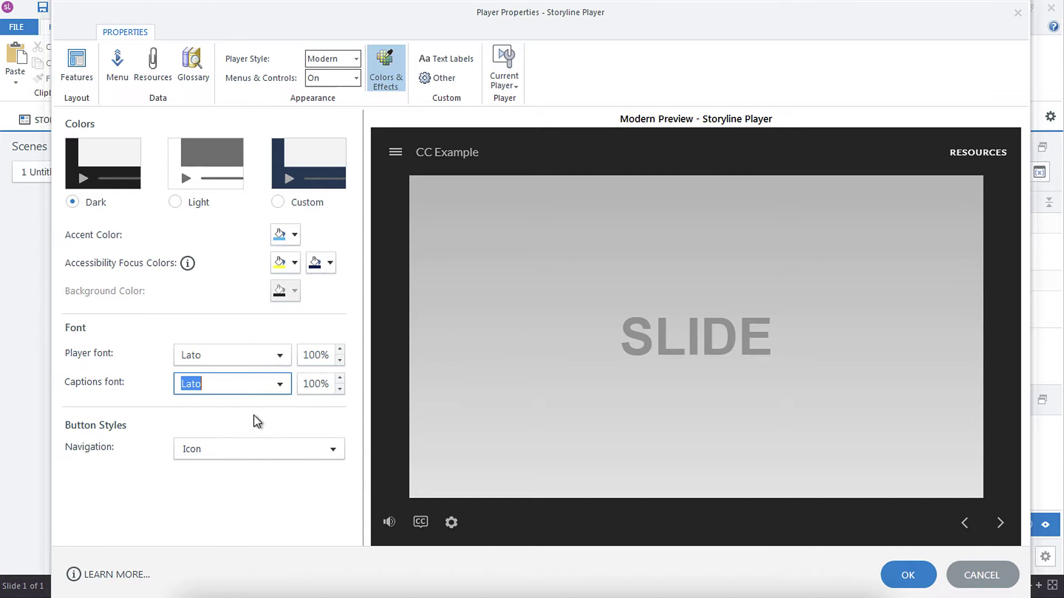
Review the Closed captions entries in Text Labels, then apply the player settings with OK.
click(467, 60)
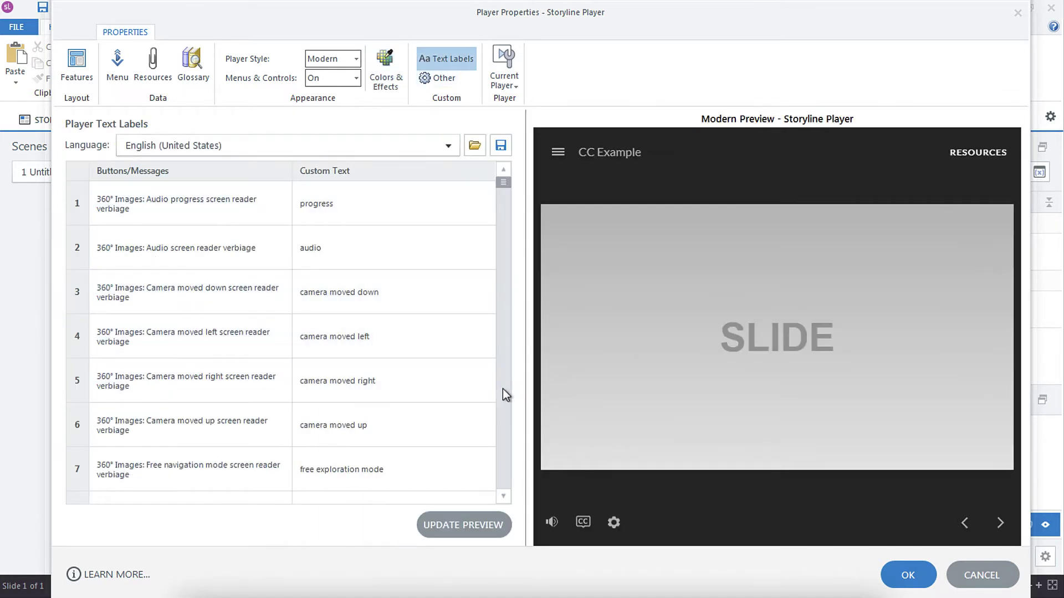
click(503, 388)
drag(507, 191, 505, 241)
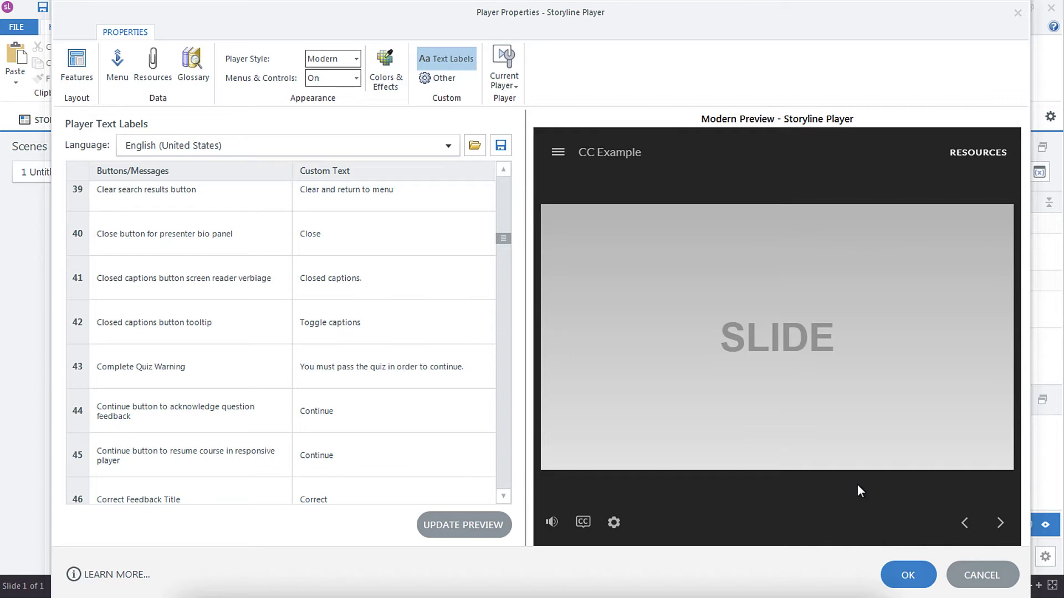
click(909, 576)
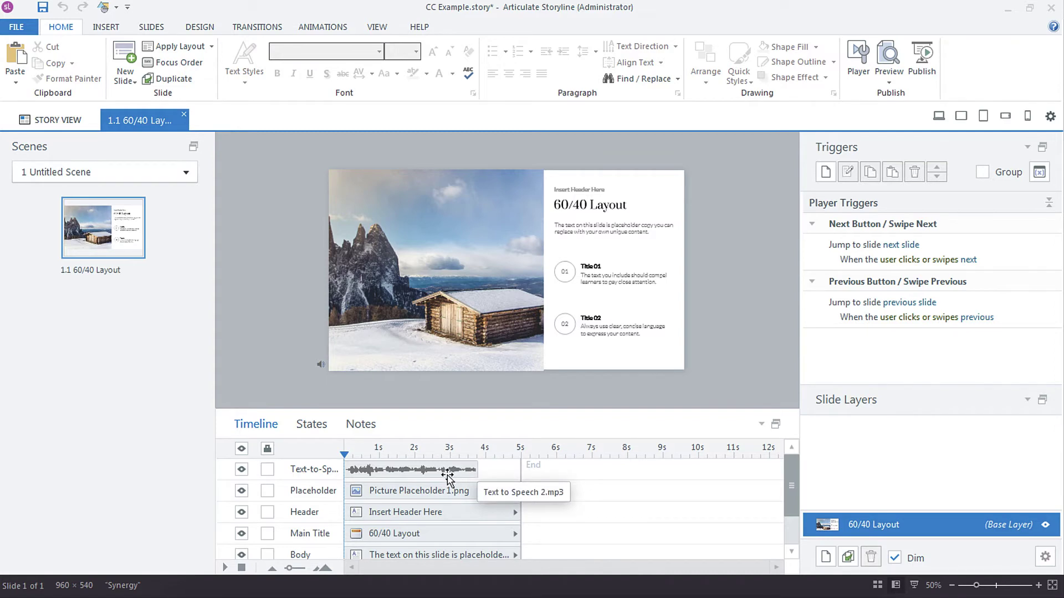
Inspect the Text-to-Speech 2.mp3 clip in the Audio Editor and Text-to-Speech settings without changes.
click(425, 470)
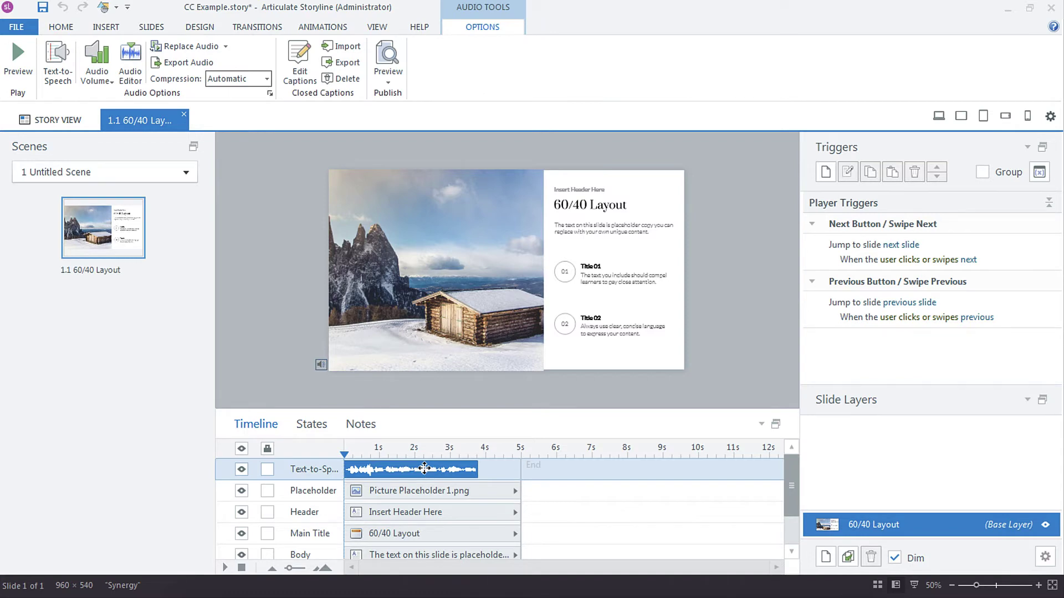
double_click(424, 469)
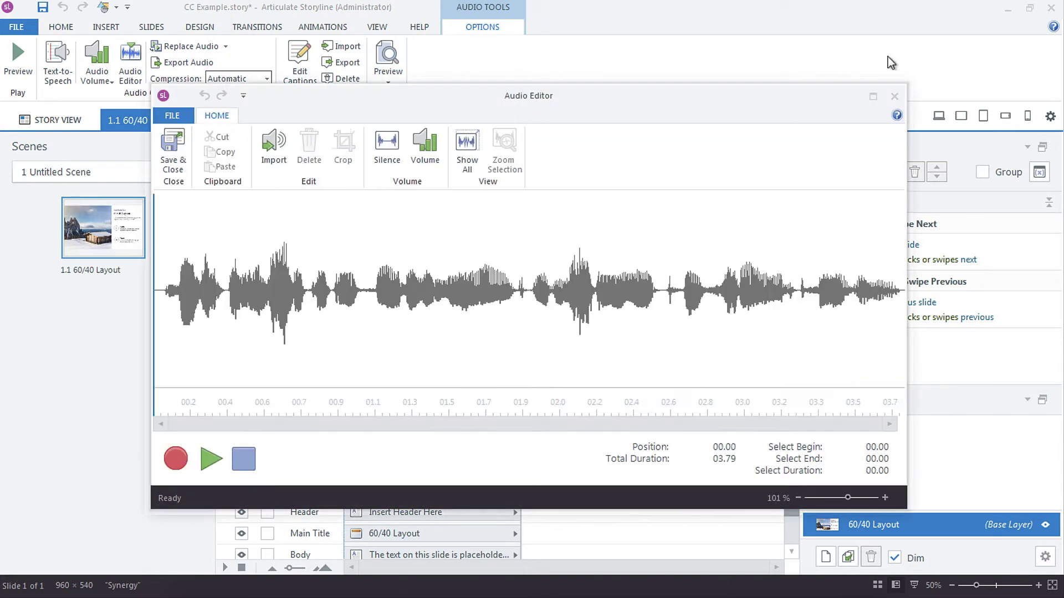
click(894, 96)
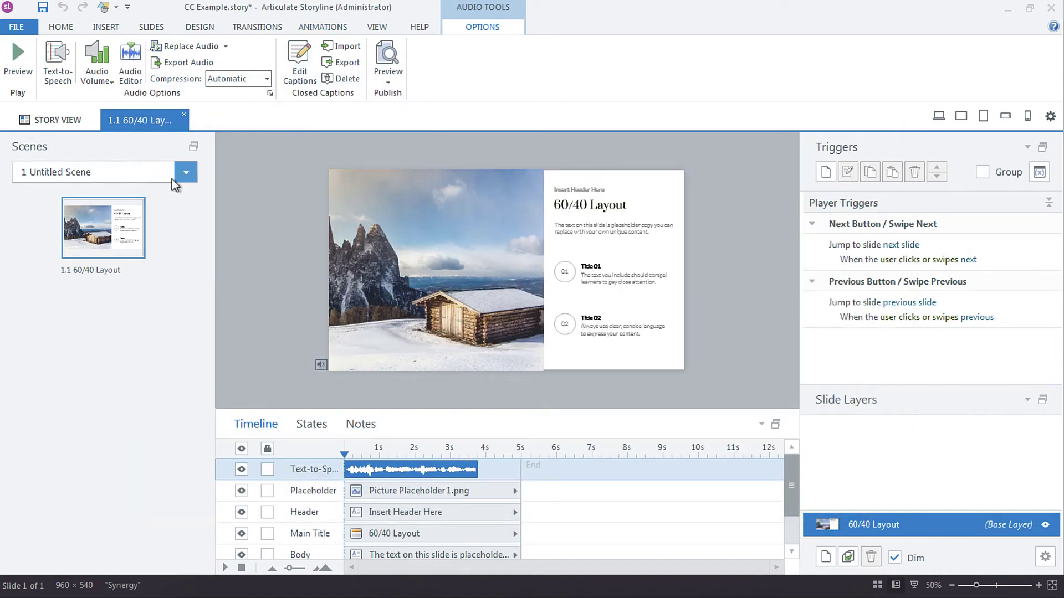
click(57, 62)
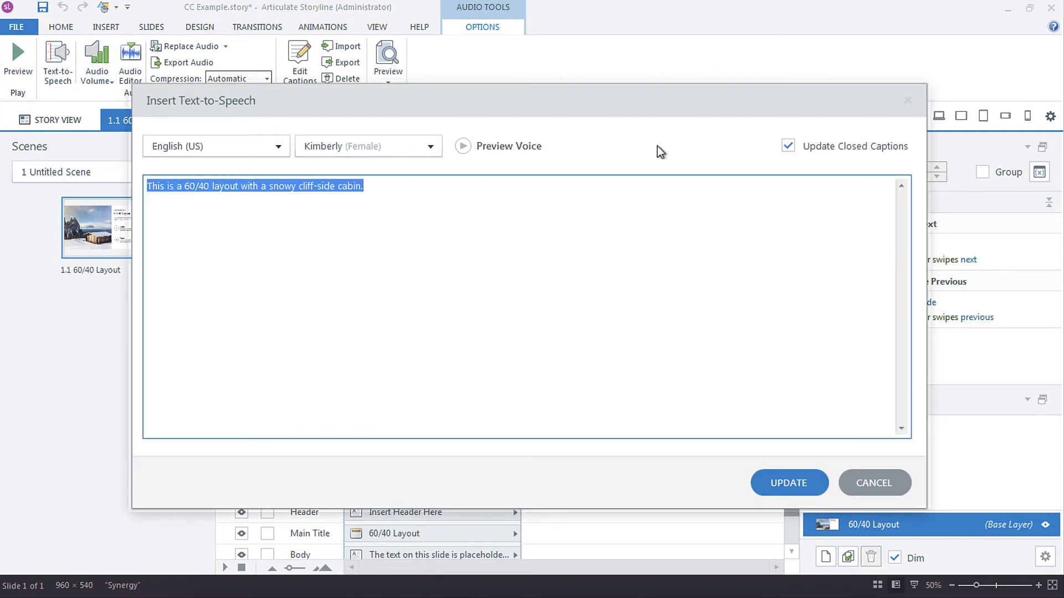
click(871, 483)
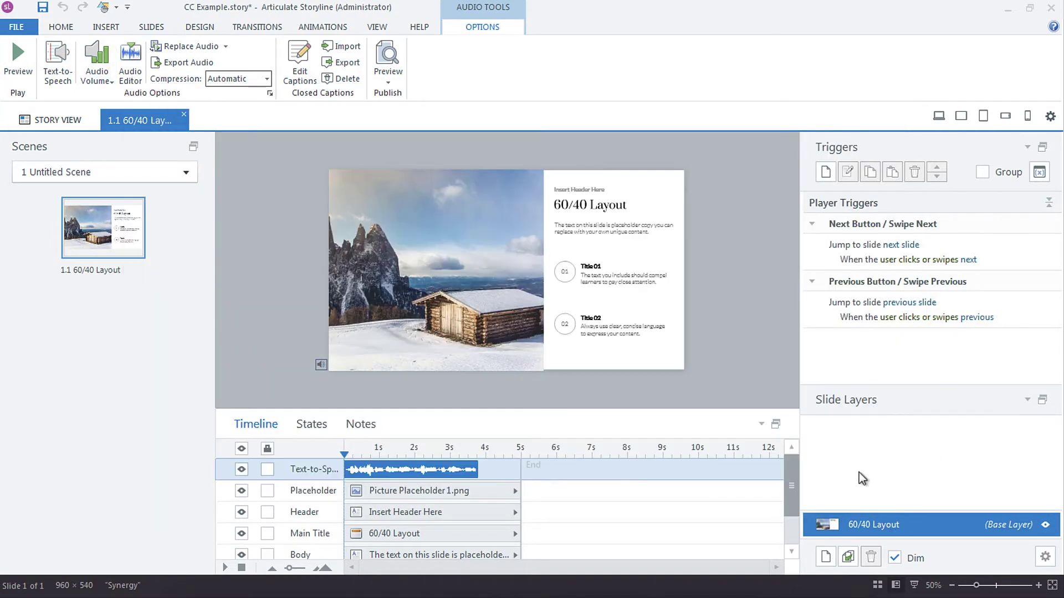
Delete the text-to-speech narration clip so the slide has no audio.
right_click(445, 470)
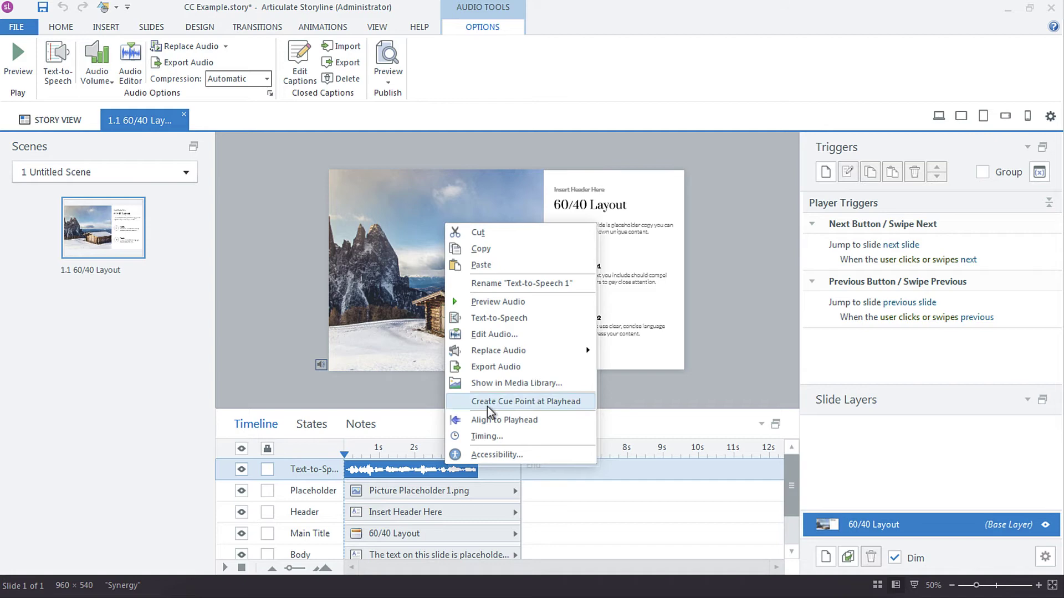
click(407, 470)
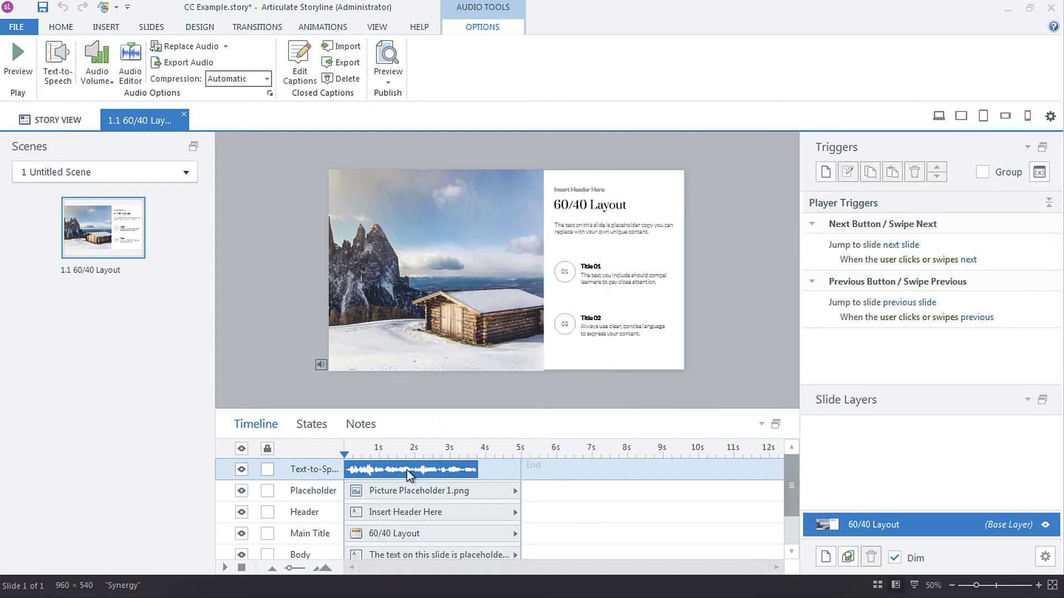
key(super)
key(Escape)
key(Delete)
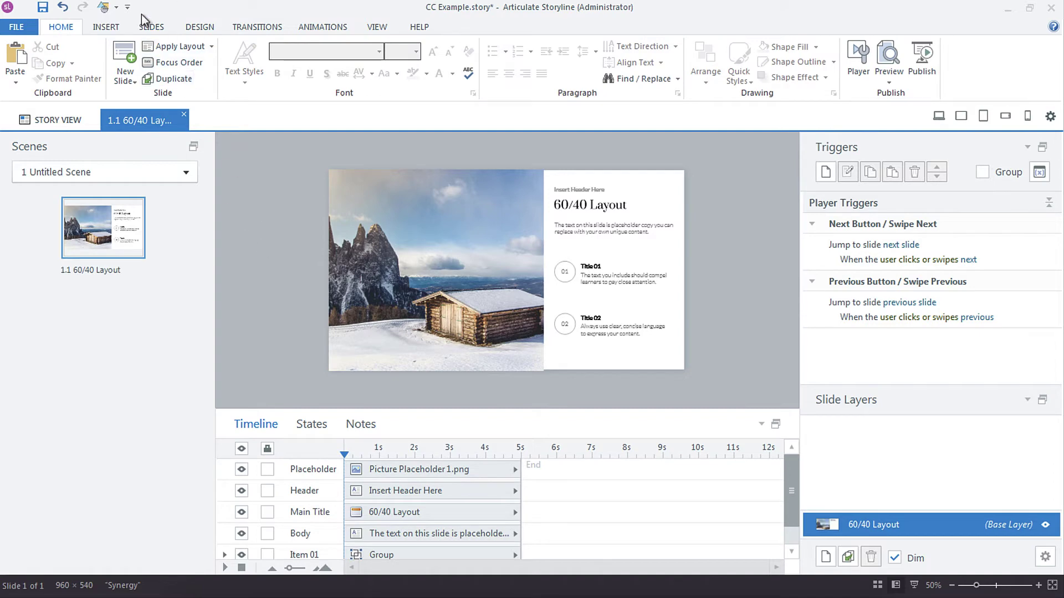
Insert a Text-to-Speech narration copied from the slide notes, with Generate Closed Captions kept on.
click(105, 27)
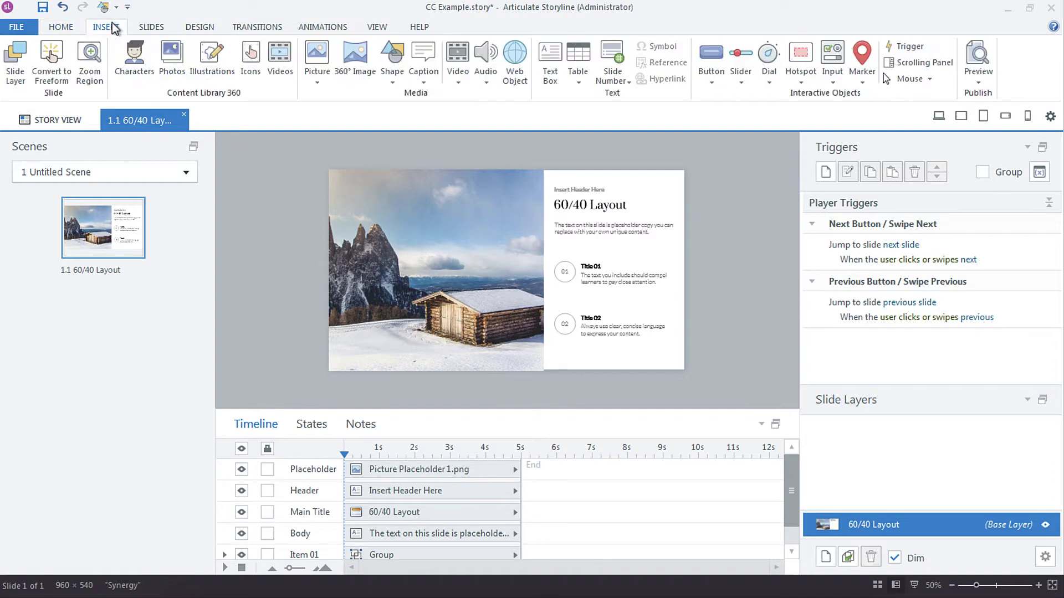
click(488, 83)
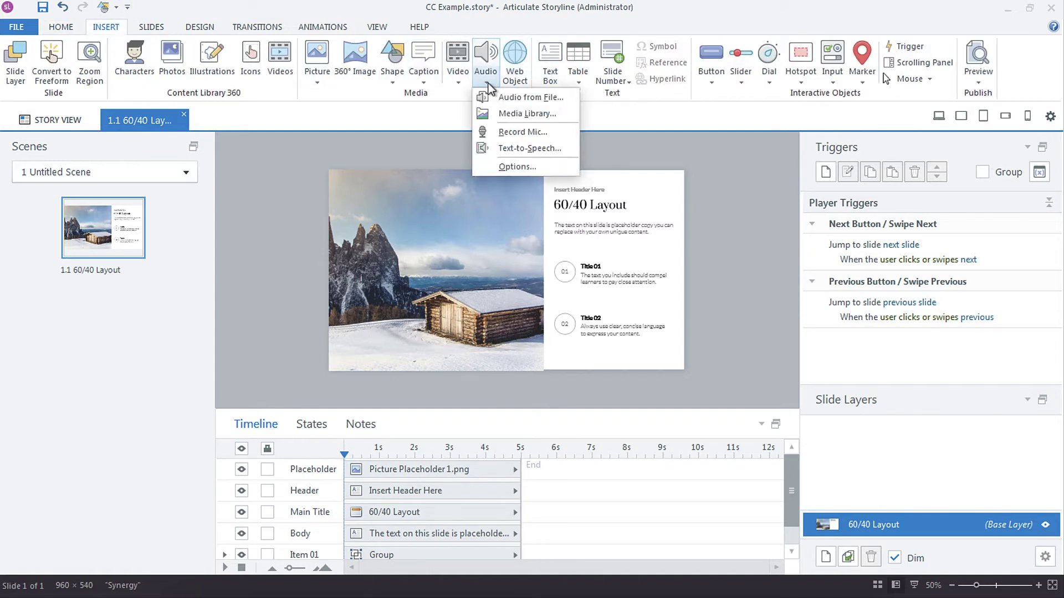
click(504, 148)
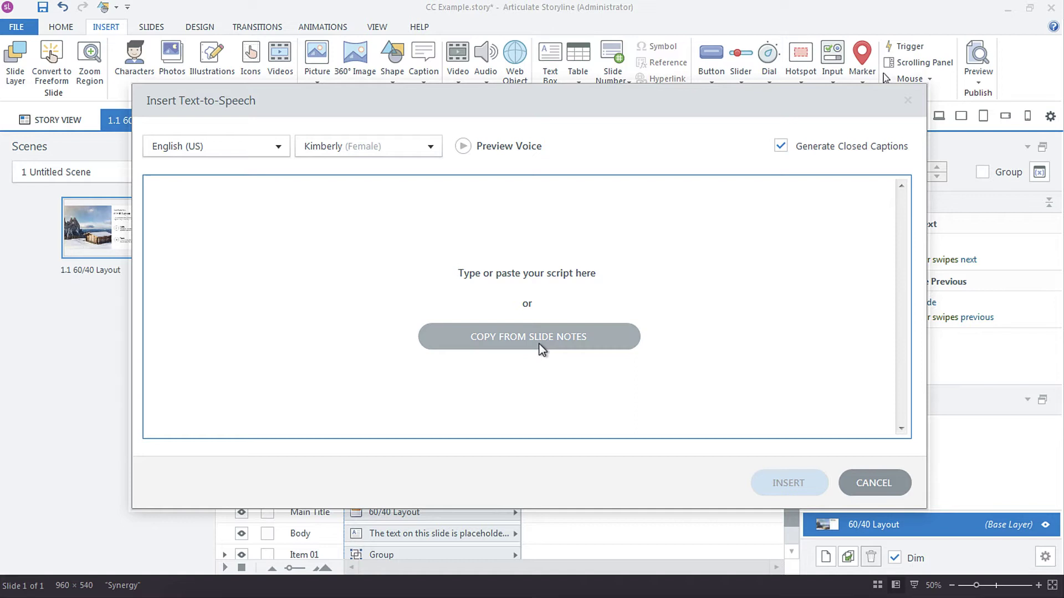
click(508, 340)
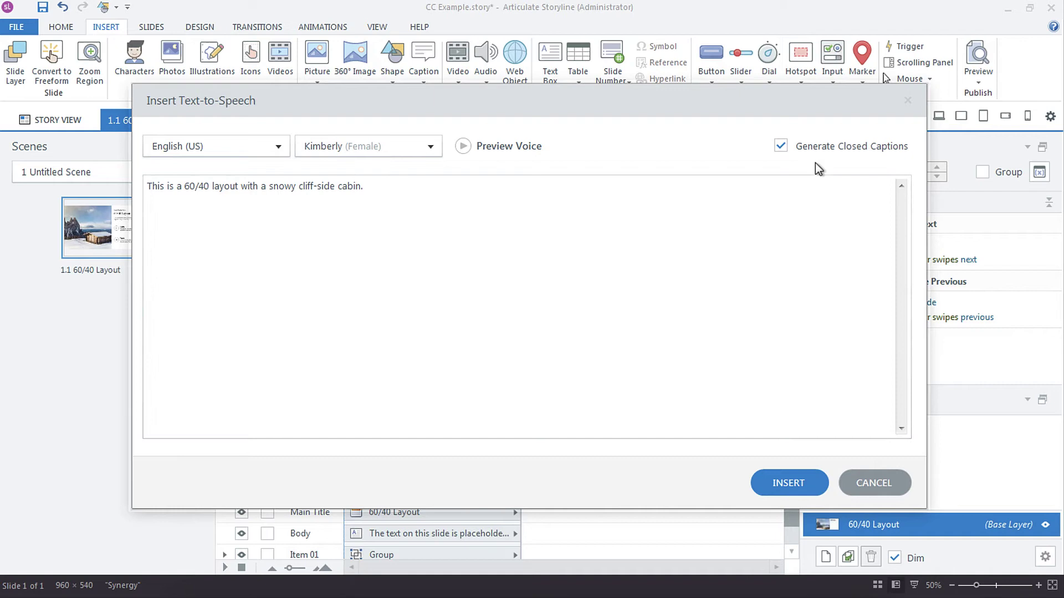
click(793, 490)
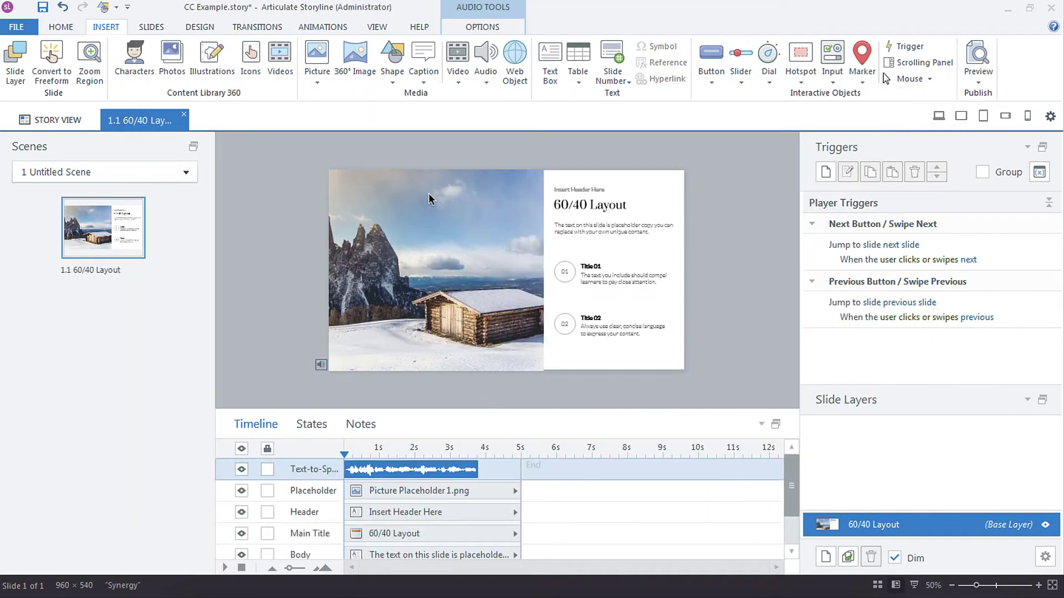
click(487, 28)
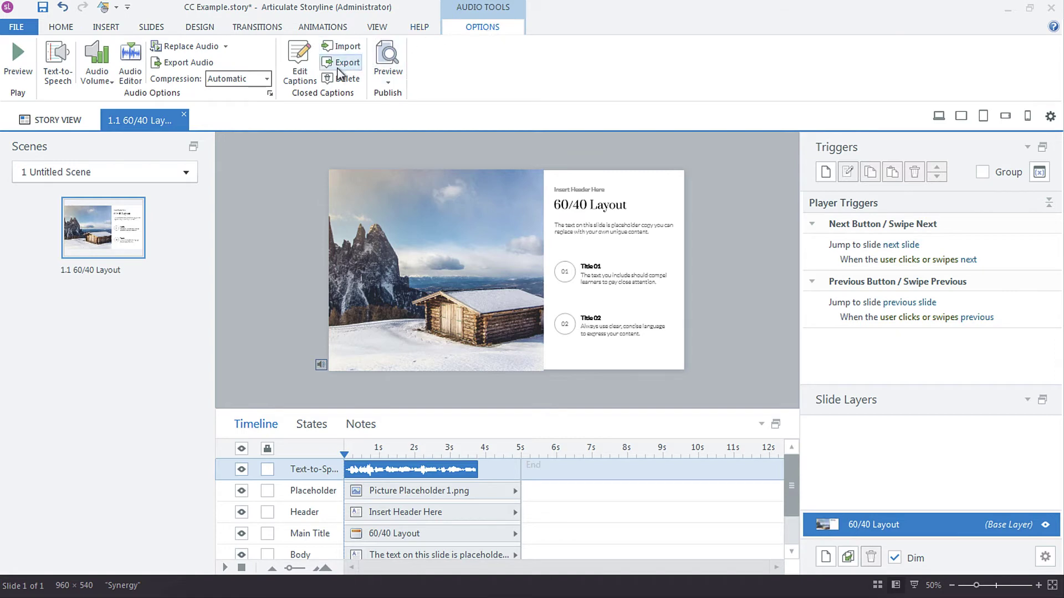
click(304, 77)
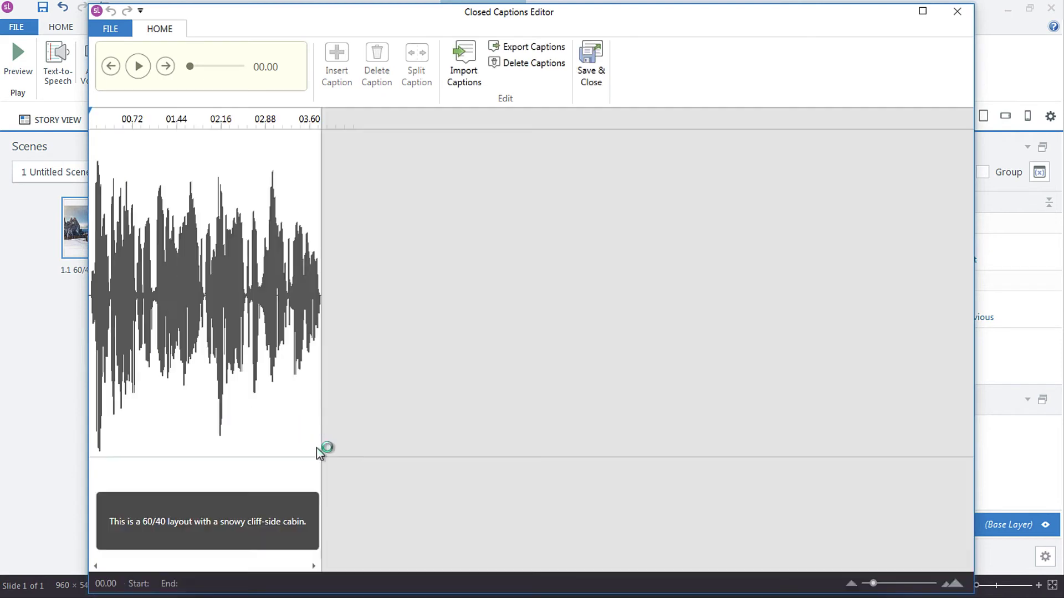
click(294, 507)
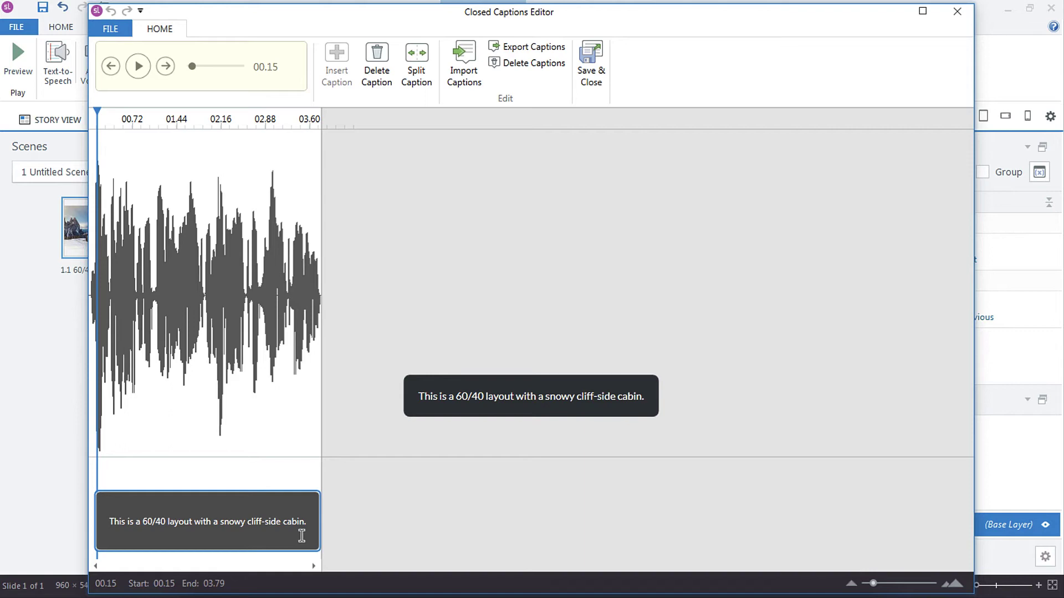
click(957, 17)
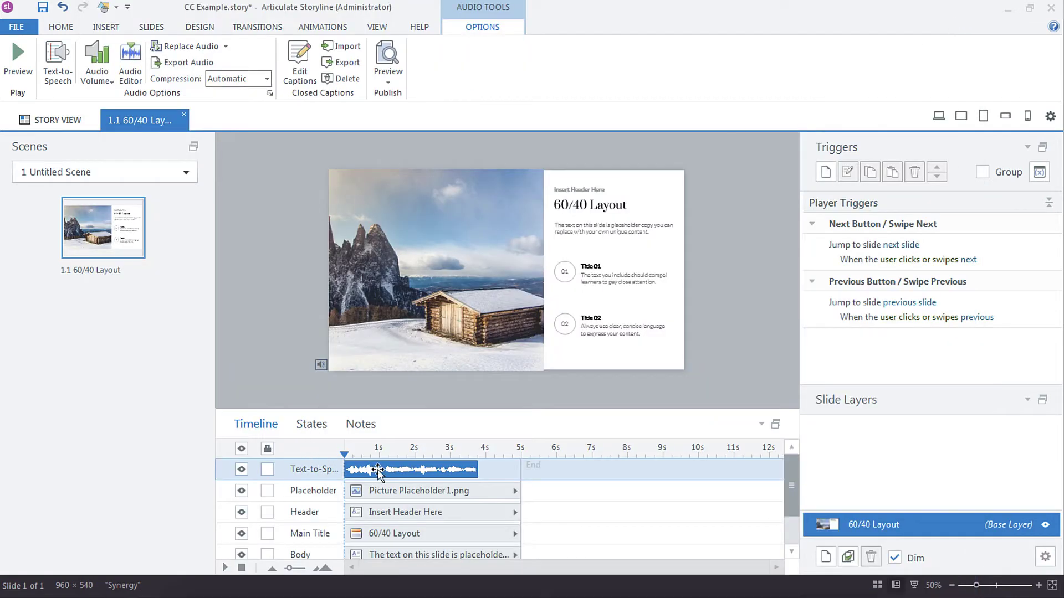
Delete the selected Text-to-Speech clip from the timeline.
key(Delete)
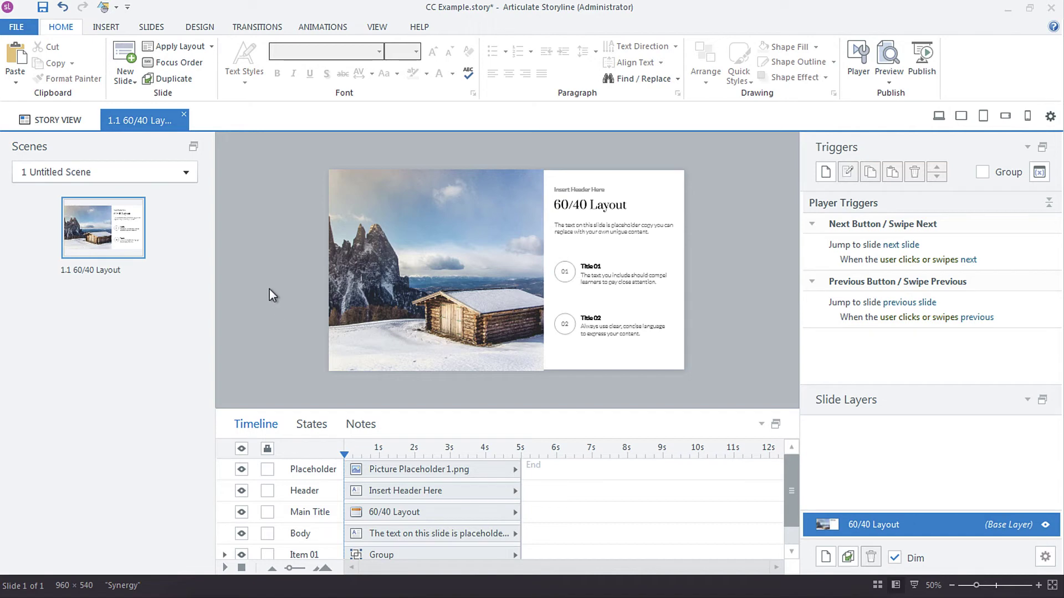
Insert CC Demo.mp3 as audio, listing All Files to reveal its matching CC Demo.vtt.
click(106, 28)
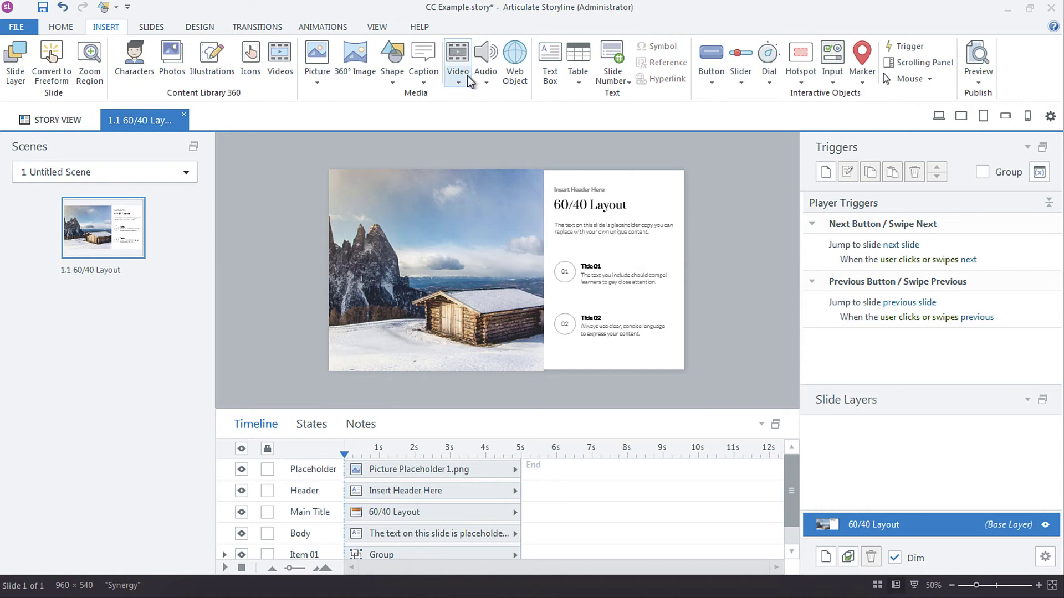
click(489, 85)
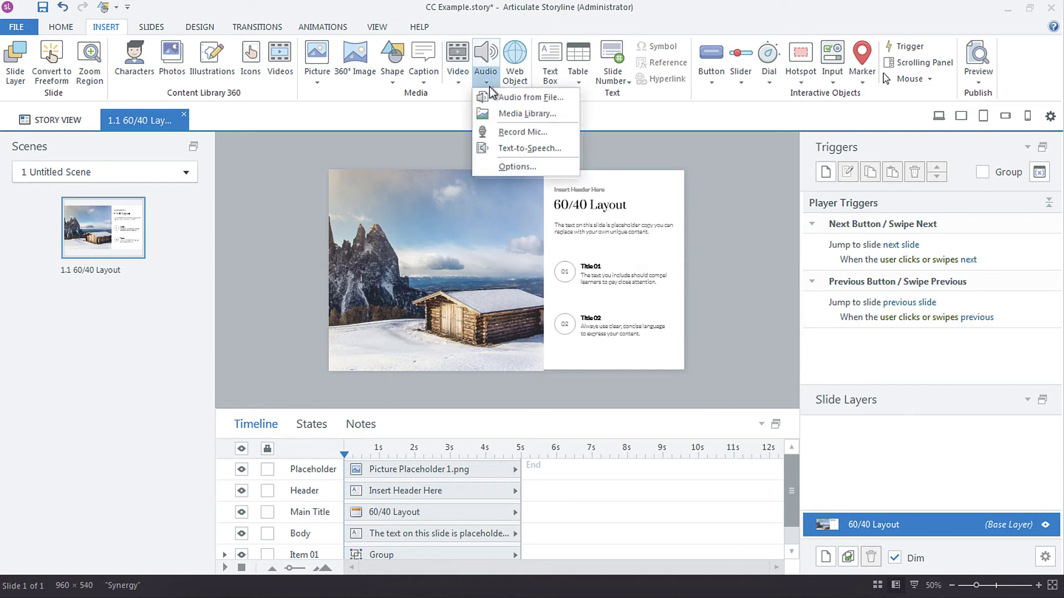
click(491, 101)
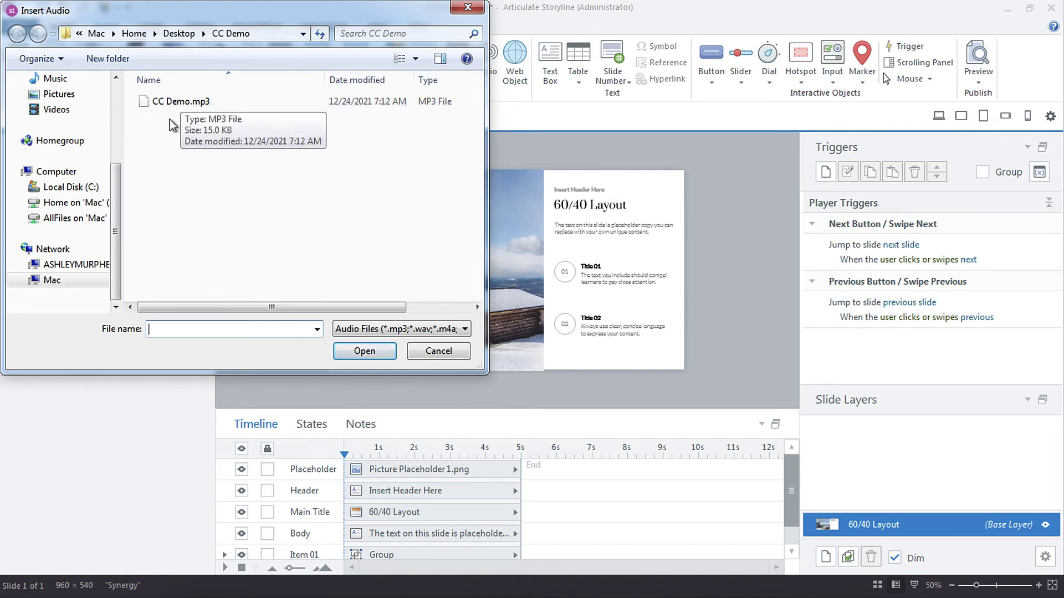
click(356, 331)
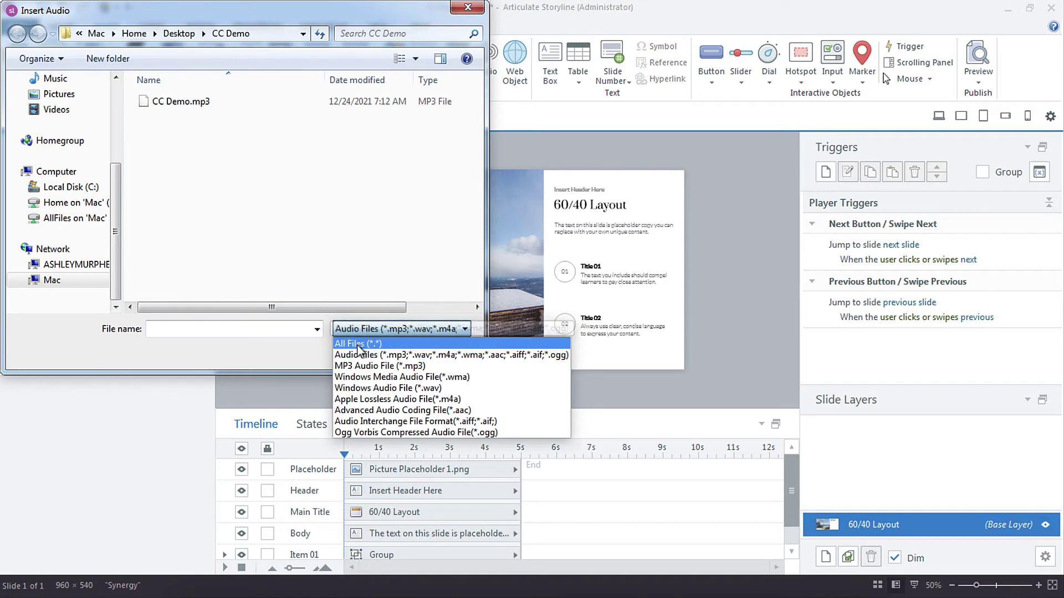
click(357, 344)
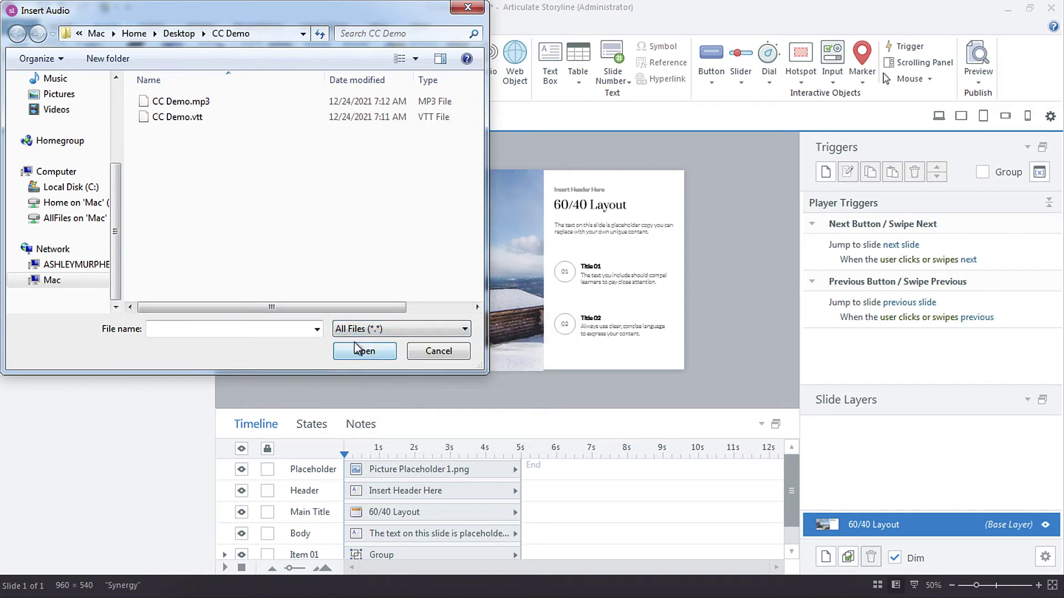
click(202, 103)
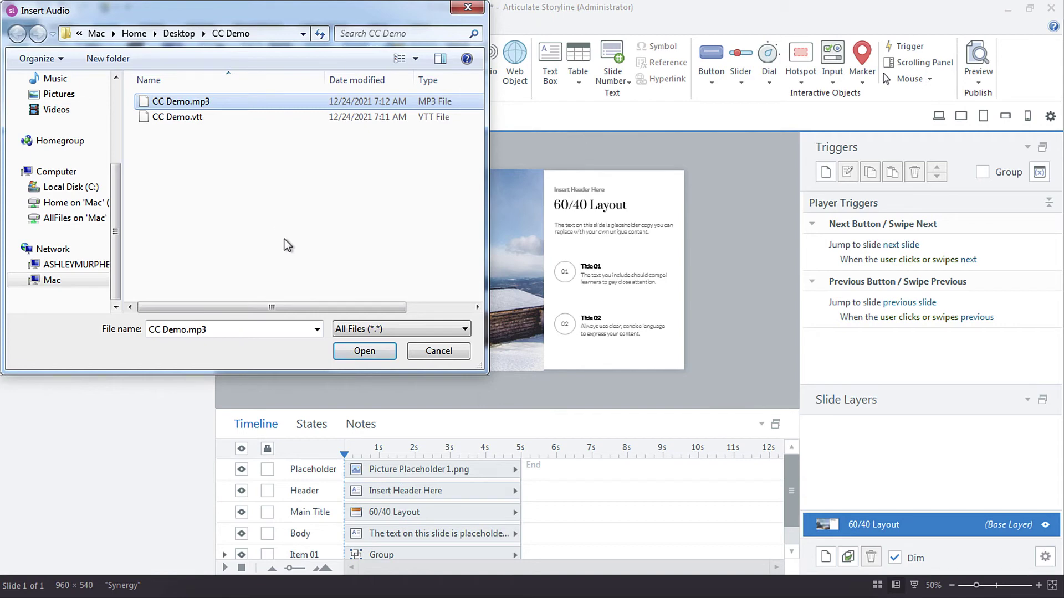
click(359, 355)
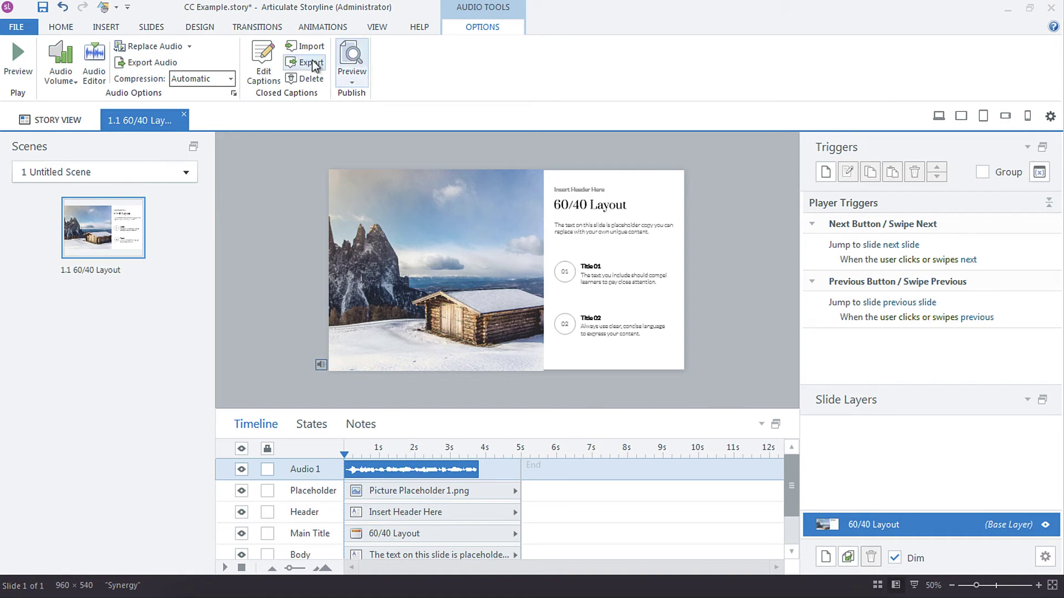
click(268, 79)
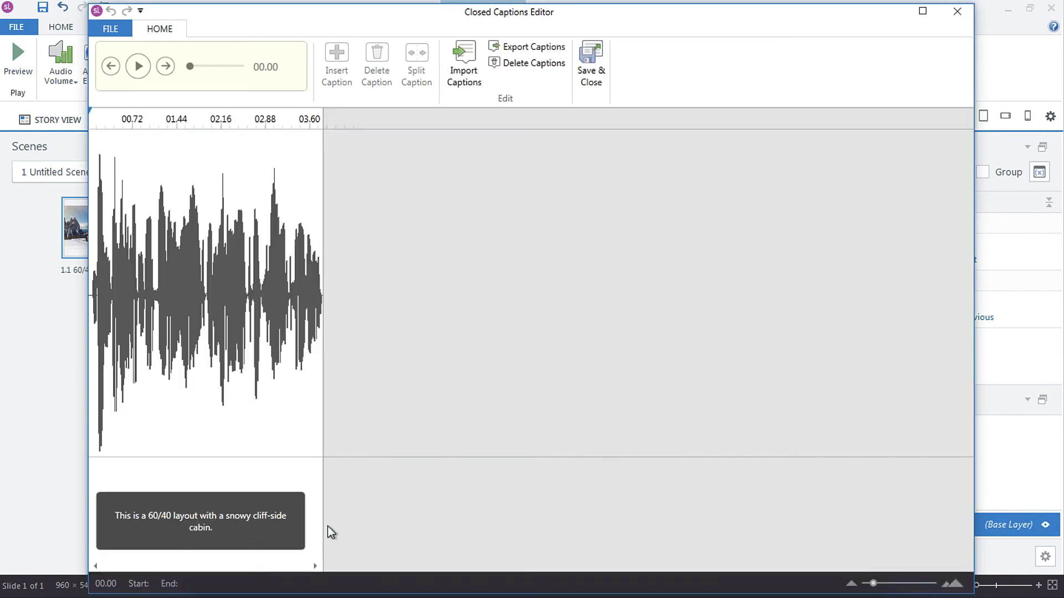
click(304, 521)
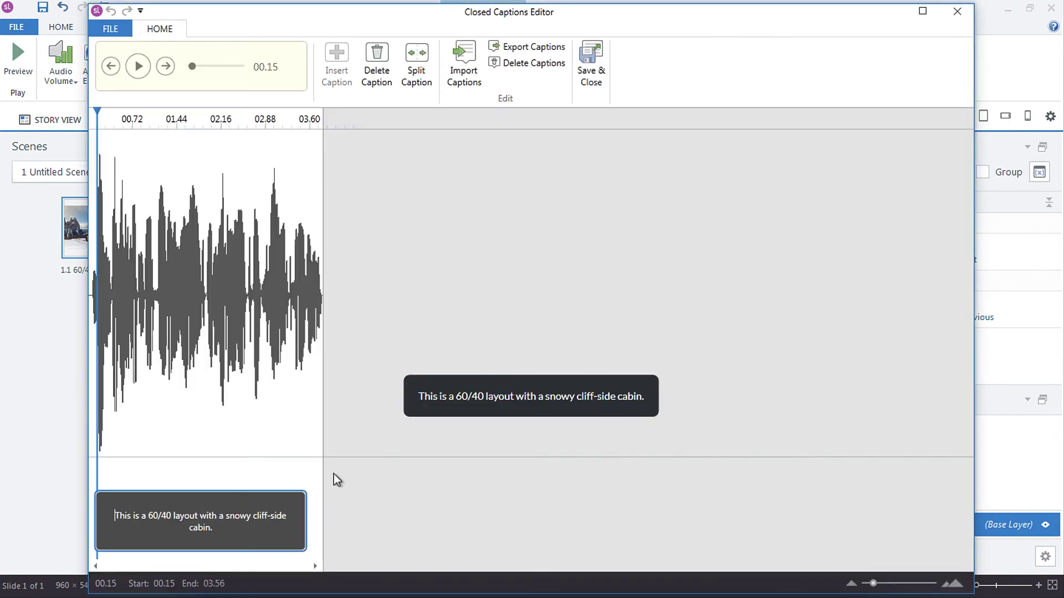
click(970, 14)
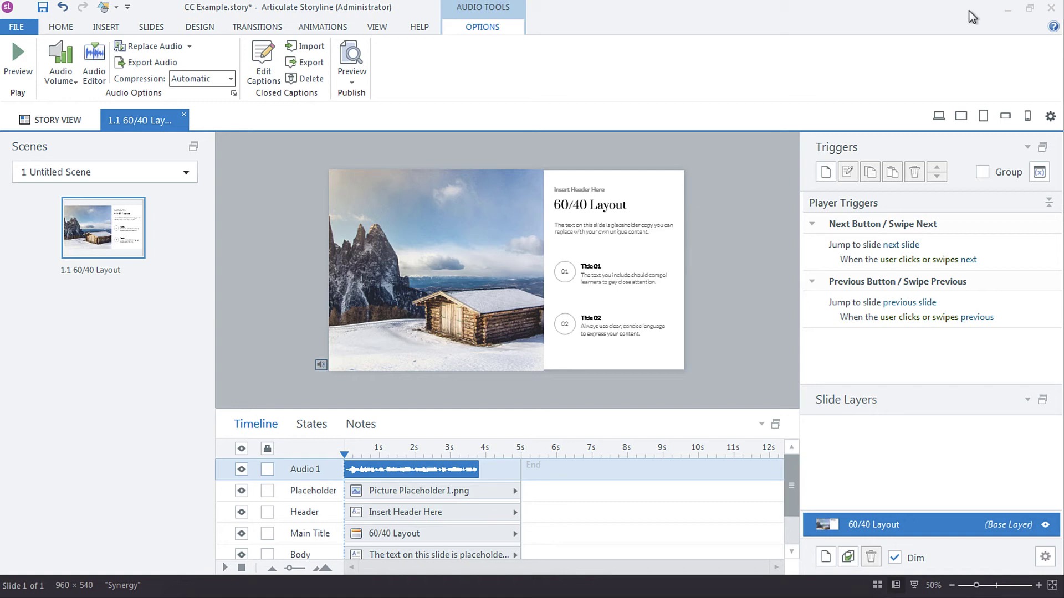
Delete the imported captions and add a single empty caption spanning 00.06–02.56.
click(312, 84)
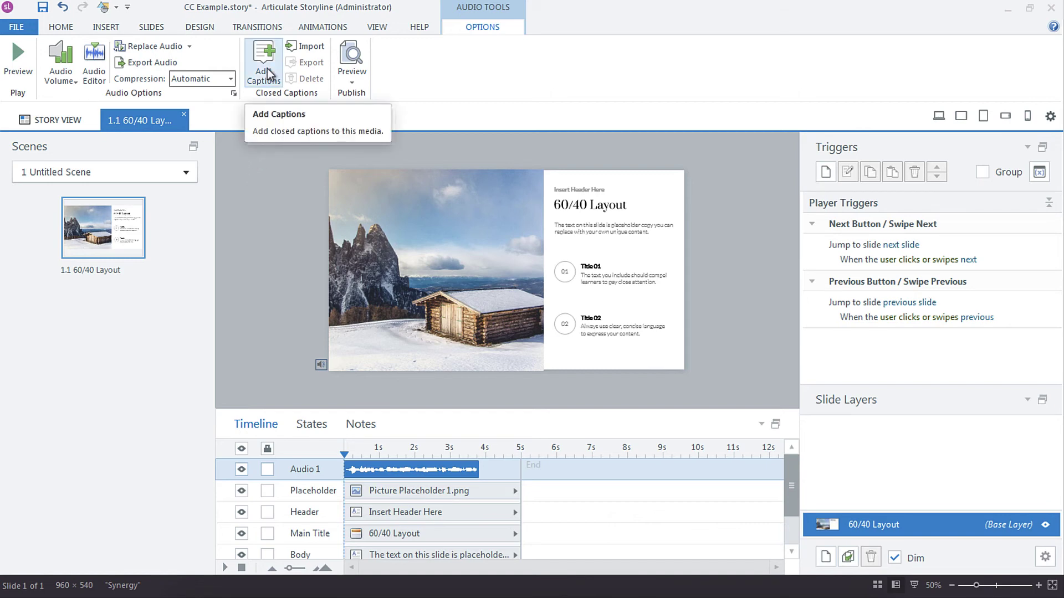
click(267, 74)
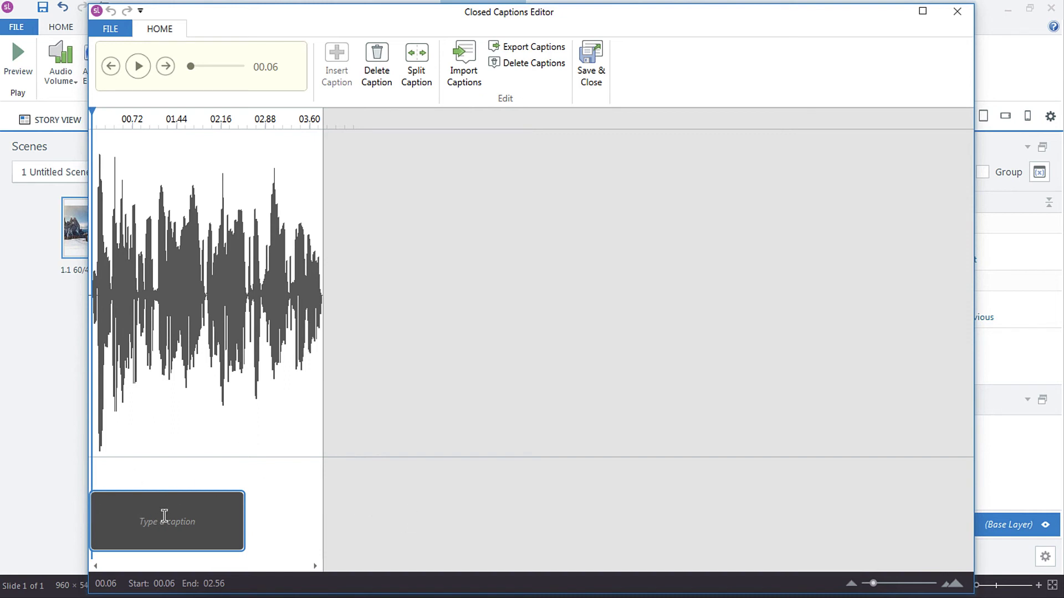
Type 'This is a 60/40 layout with a snowy' into the empty 00.06–02.56 caption.
click(260, 487)
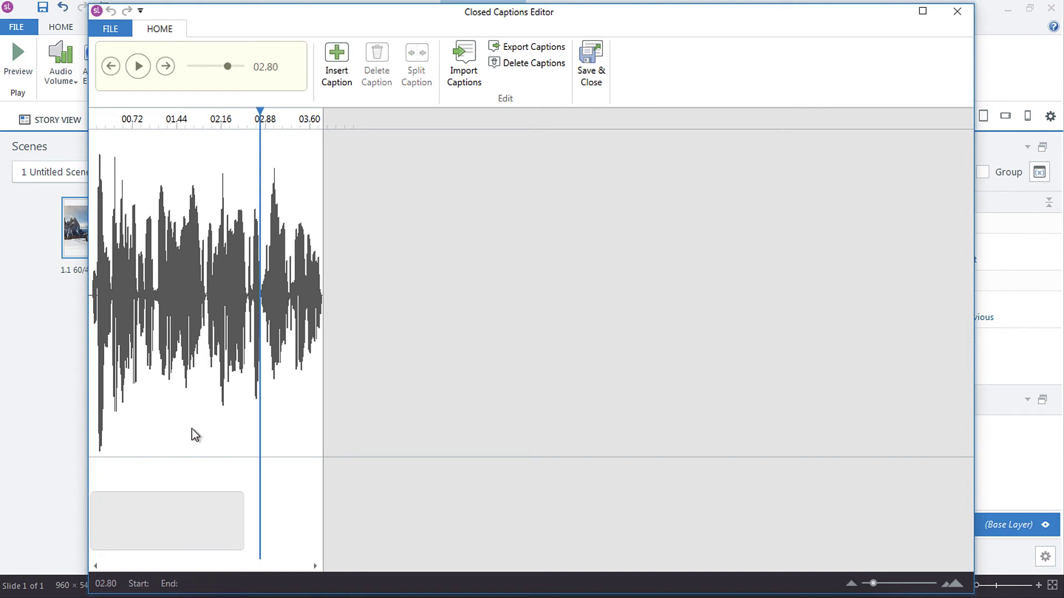
click(156, 520)
text(This is )
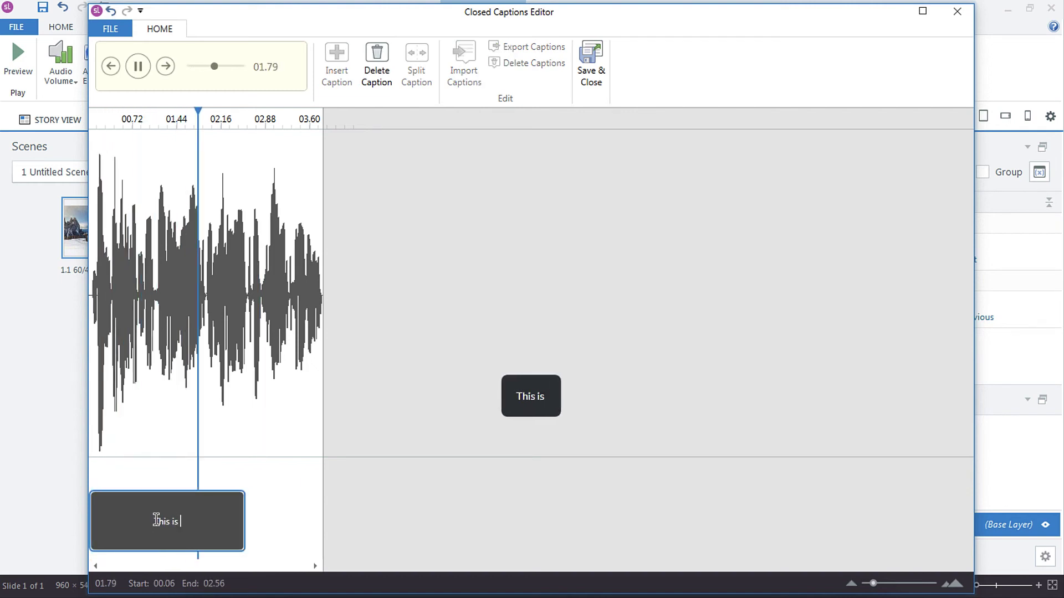
text(a 60/40)
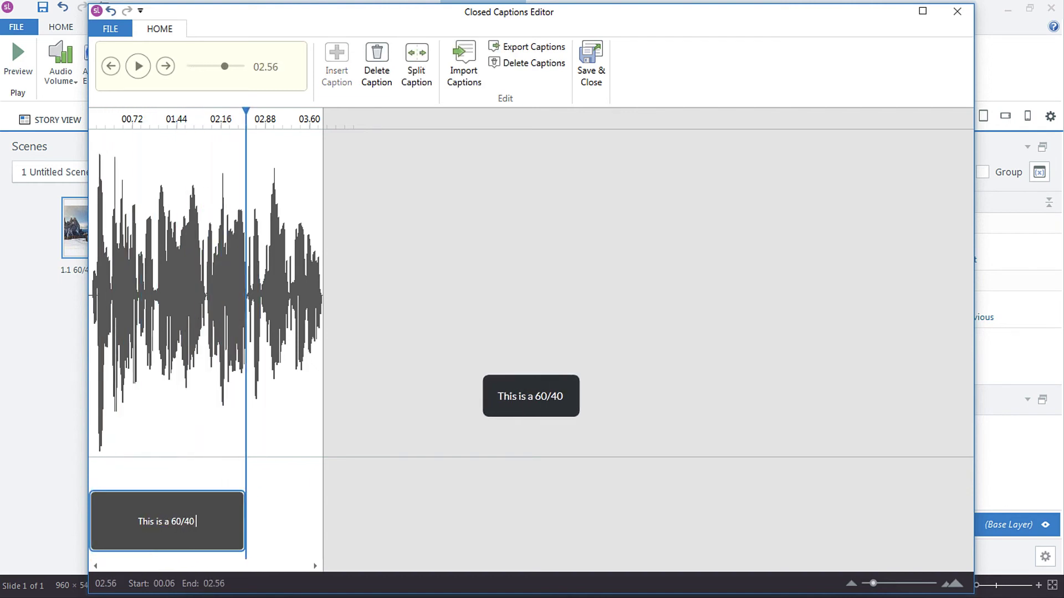
text( layout with a snow)
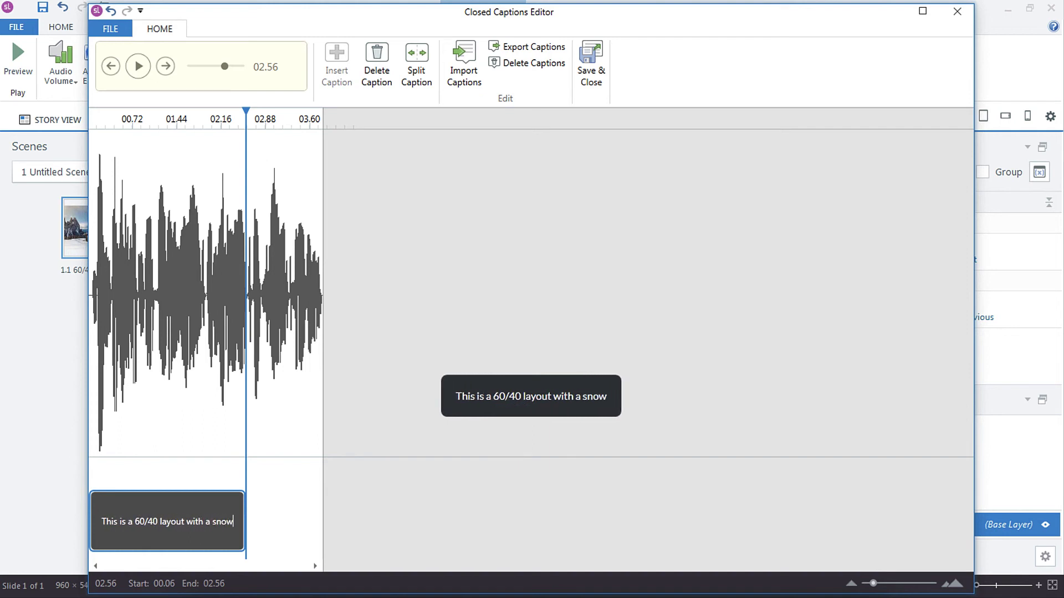
text(y)
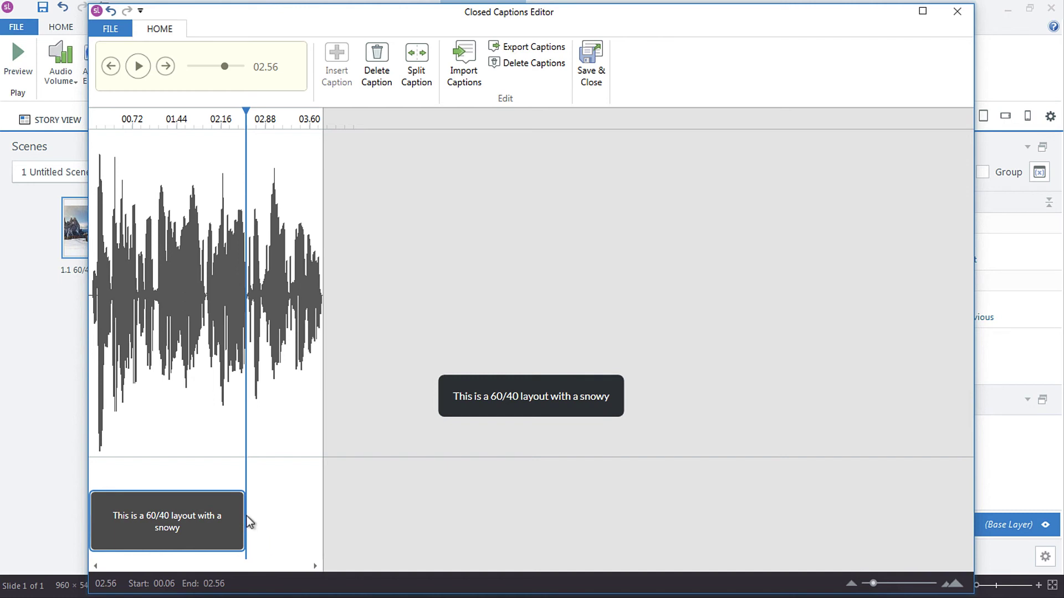
click(250, 534)
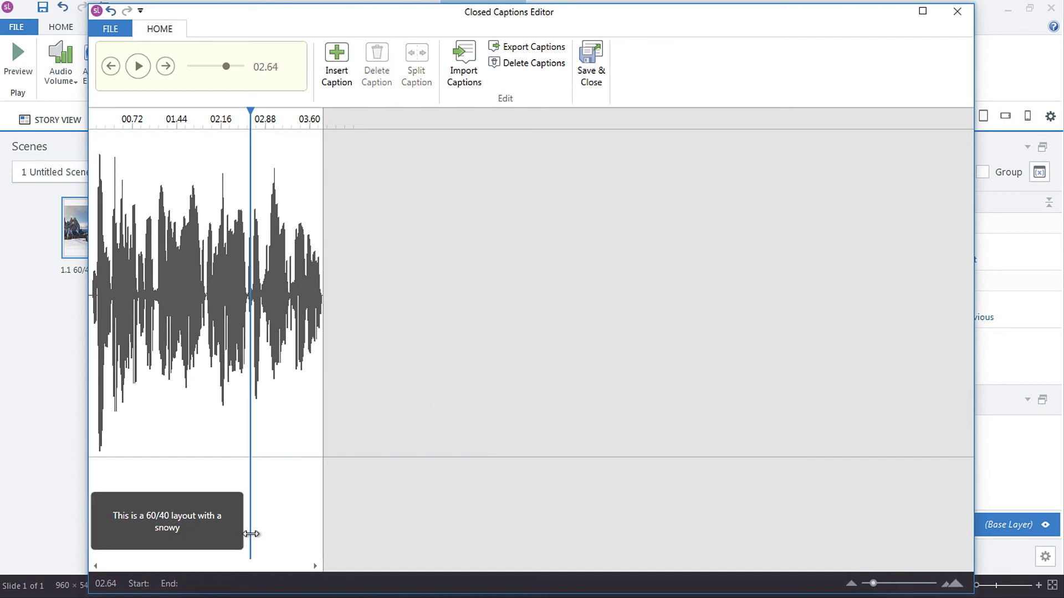
Insert a second caption at 02.56–03.73 and type 'cliff-side cabn.' into it.
click(337, 78)
click(272, 526)
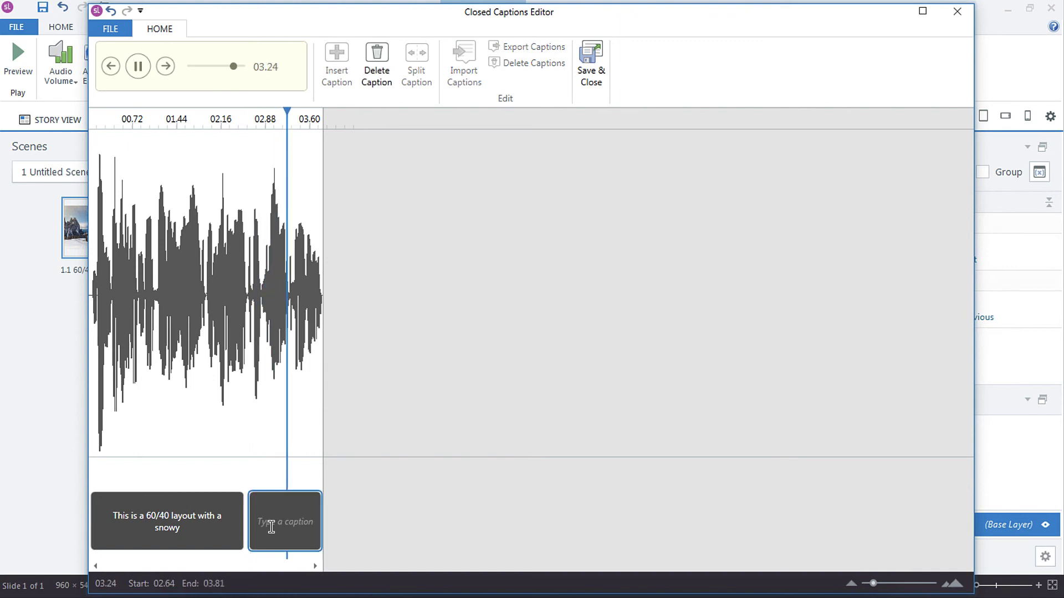
drag(266, 497, 261, 497)
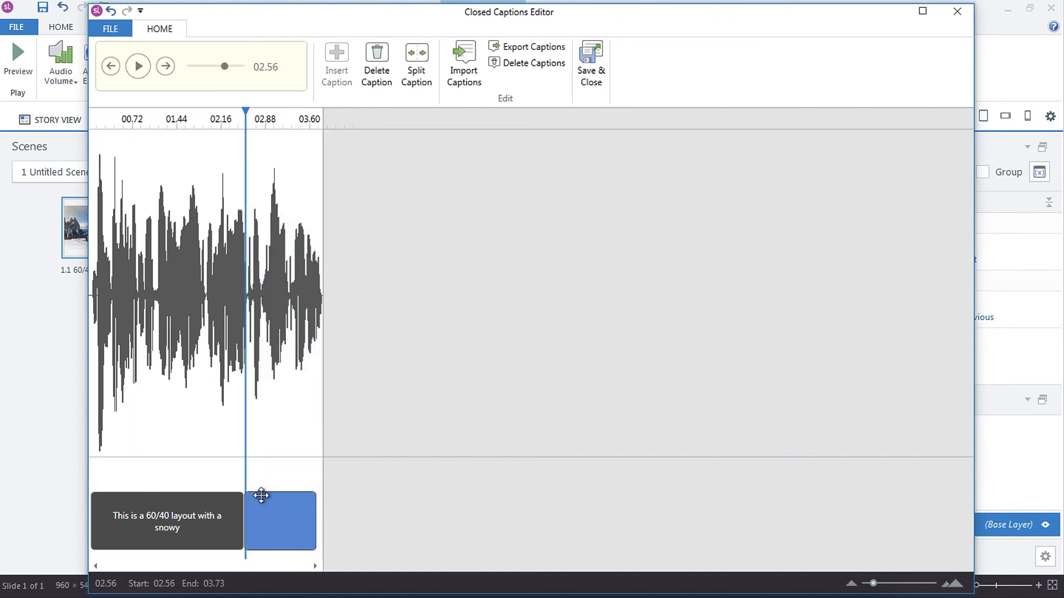
click(284, 532)
text(cliff-sid)
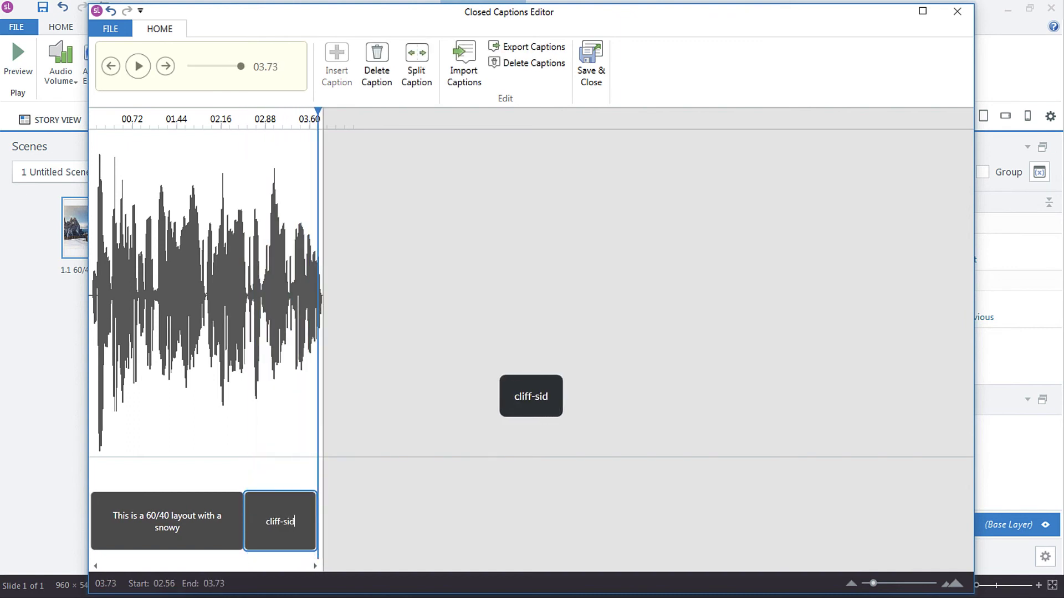
text(e cabn.)
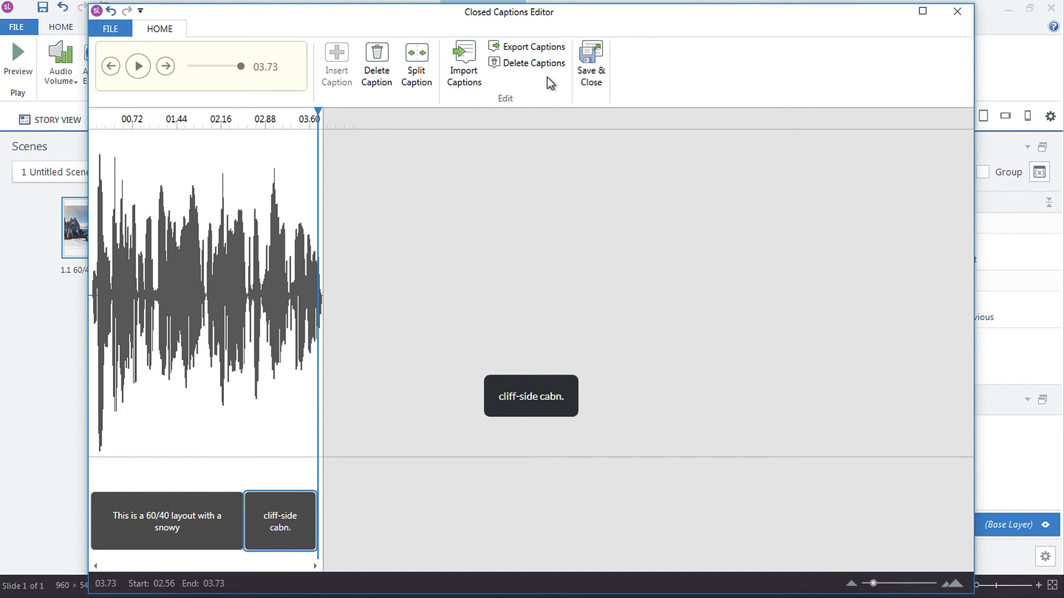
click(165, 500)
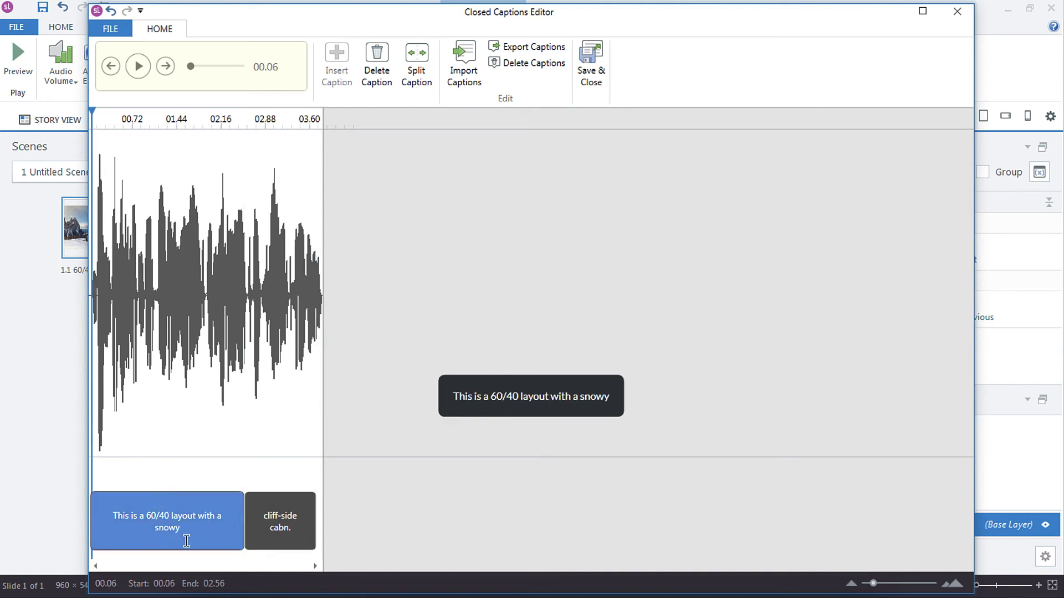
Split the first caption at 01.31, moving 'layout with a snowy' into the new caption block.
click(417, 77)
click(147, 530)
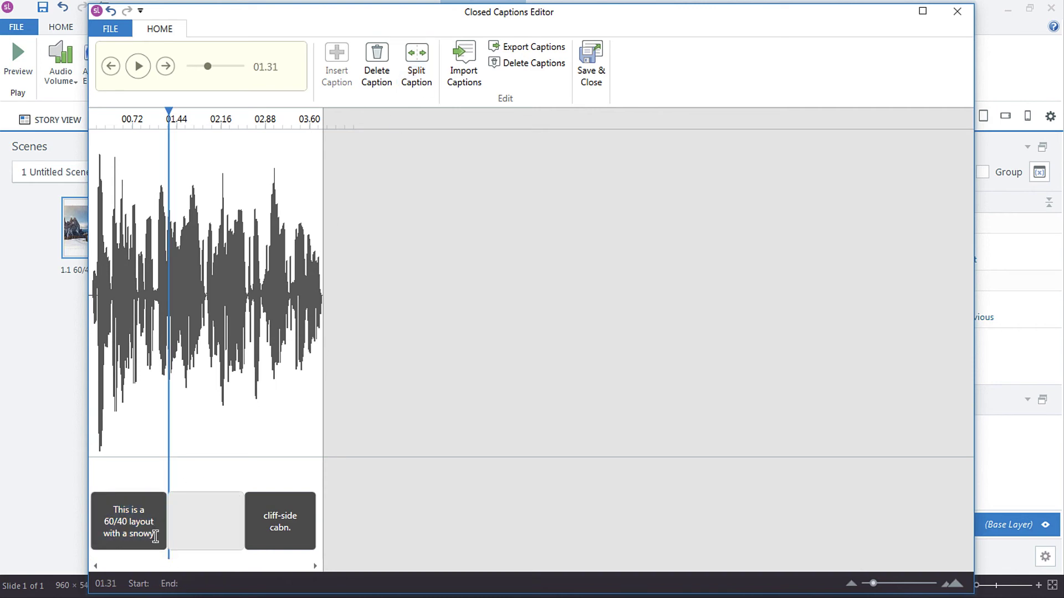
drag(155, 535, 131, 522)
key(ctrl+c)
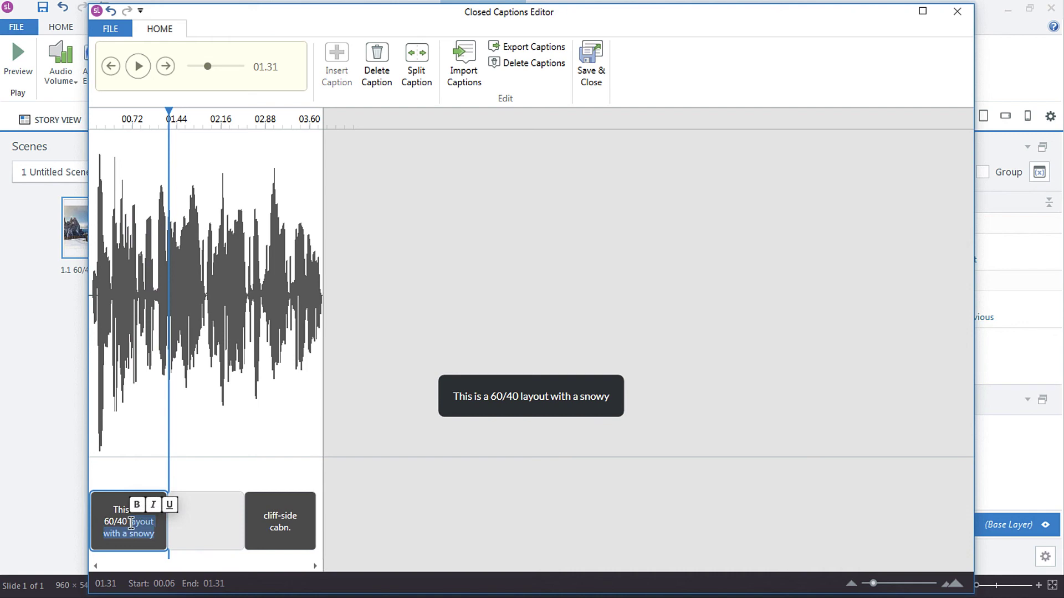
key(BackSpace)
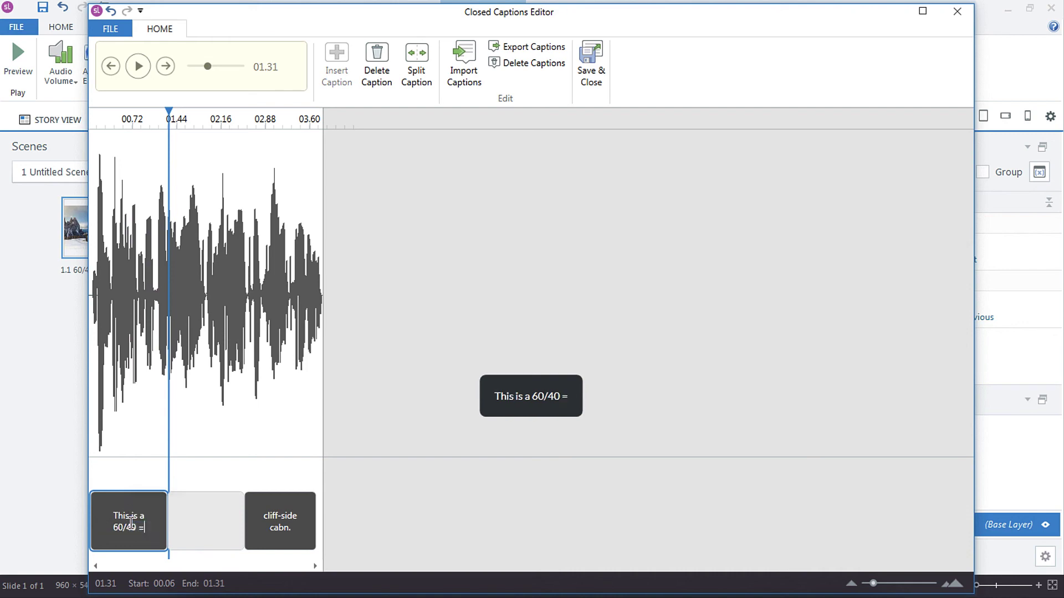
click(186, 508)
click(186, 509)
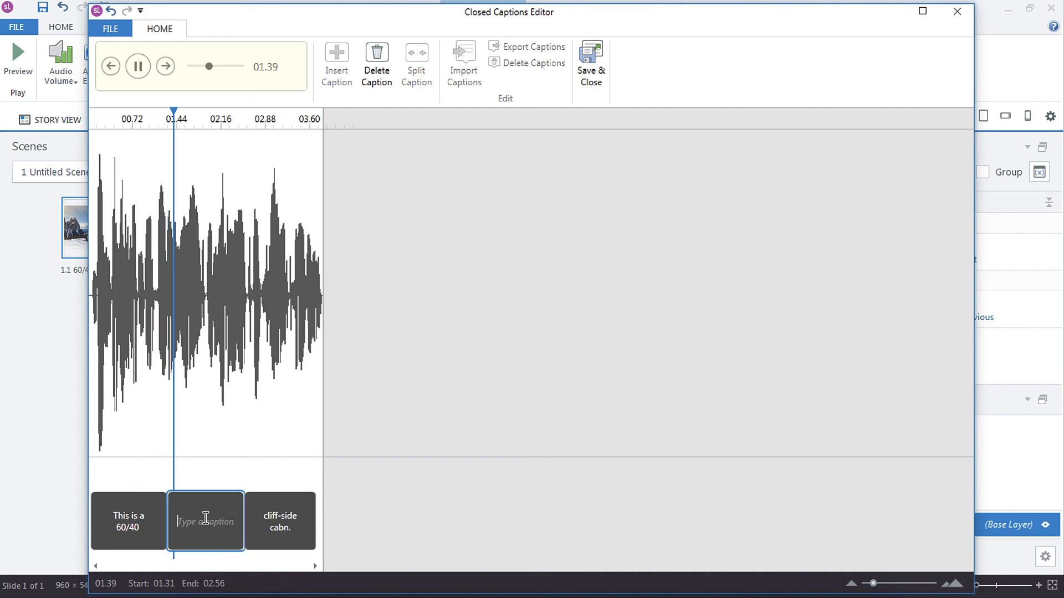
key(ctrl+v)
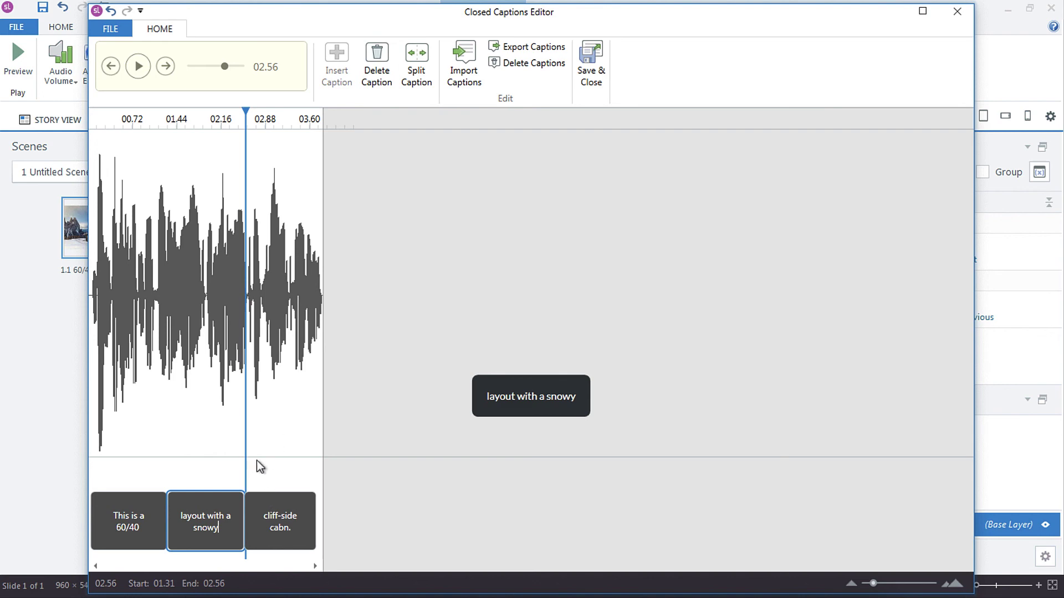
Delete the 'layout with a snowy' caption, close the editor without saving, and import CC Demo.vtt.
click(369, 58)
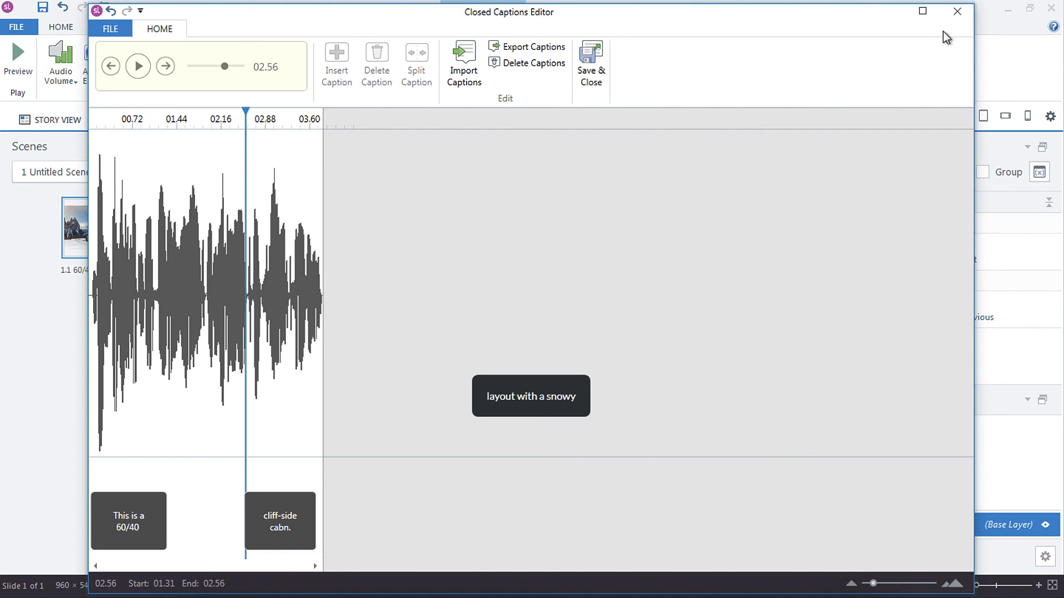
click(961, 11)
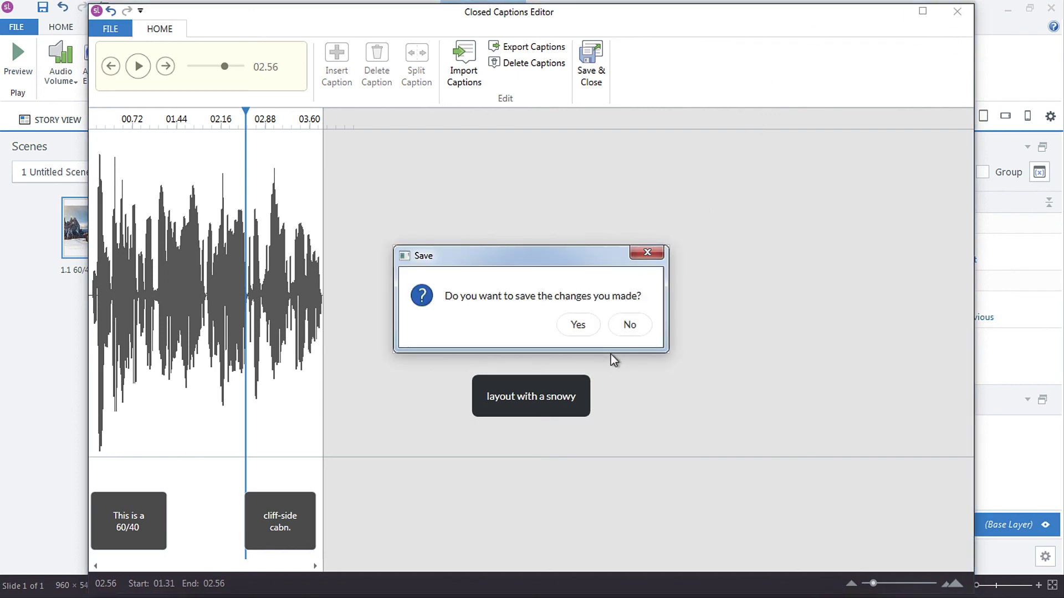
click(637, 325)
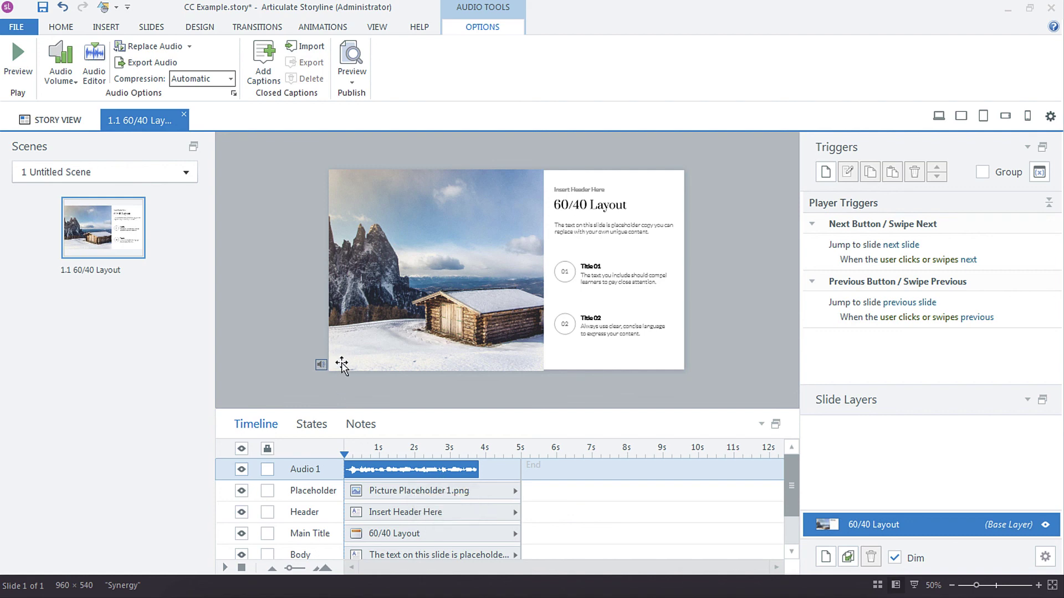
click(304, 48)
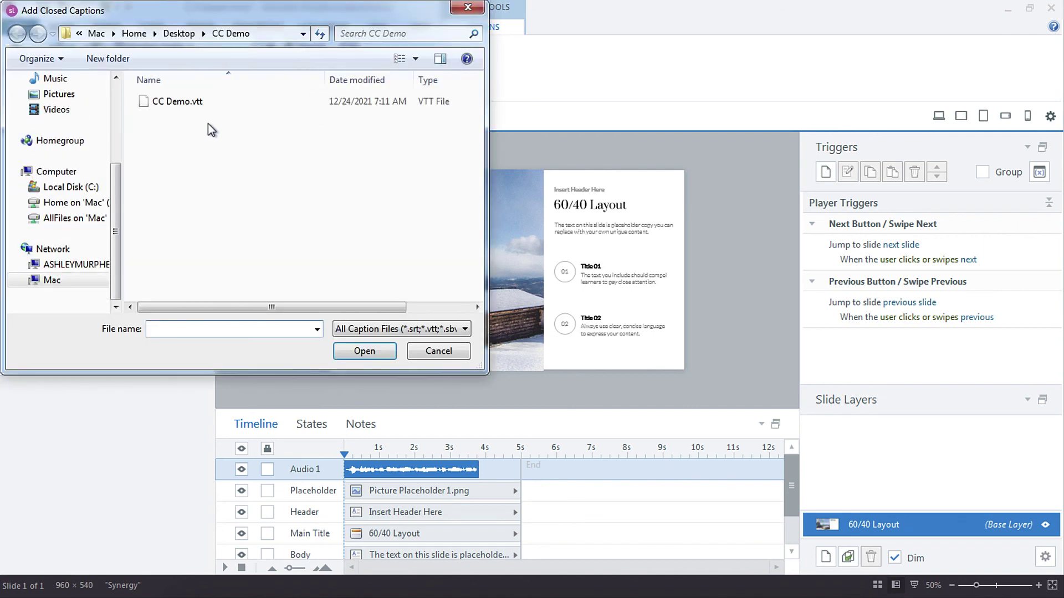
double_click(189, 103)
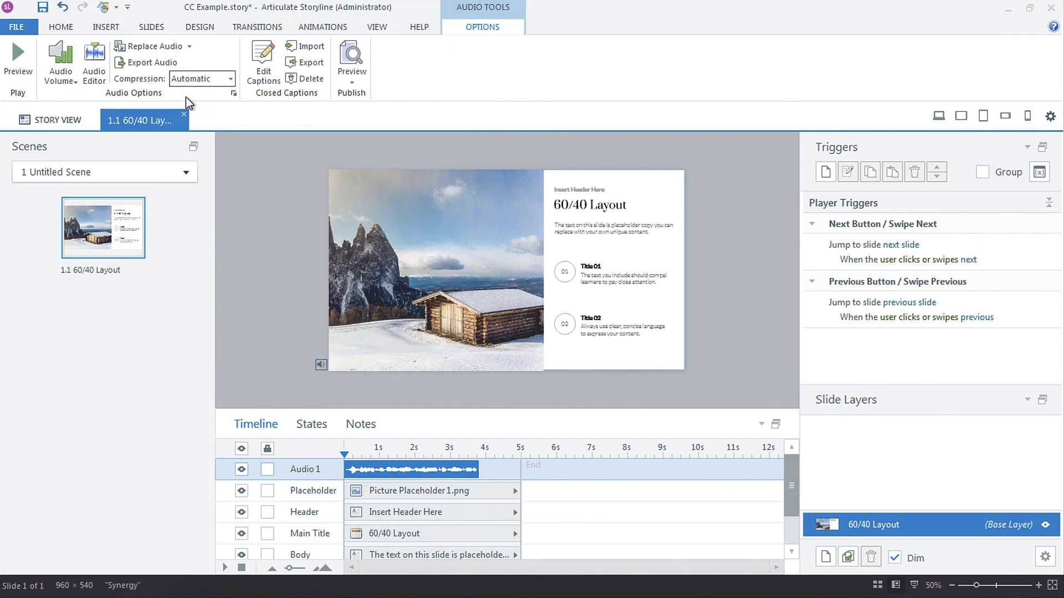